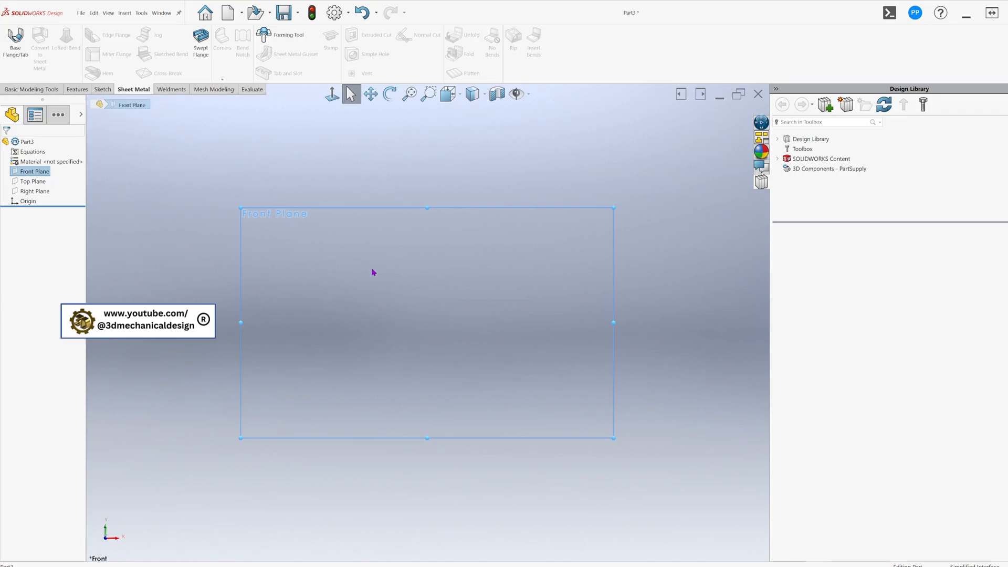
Sketch a closed triangle on the Front Plane with a horizontal base about 3.57 in long starting at the origin.
key(s)
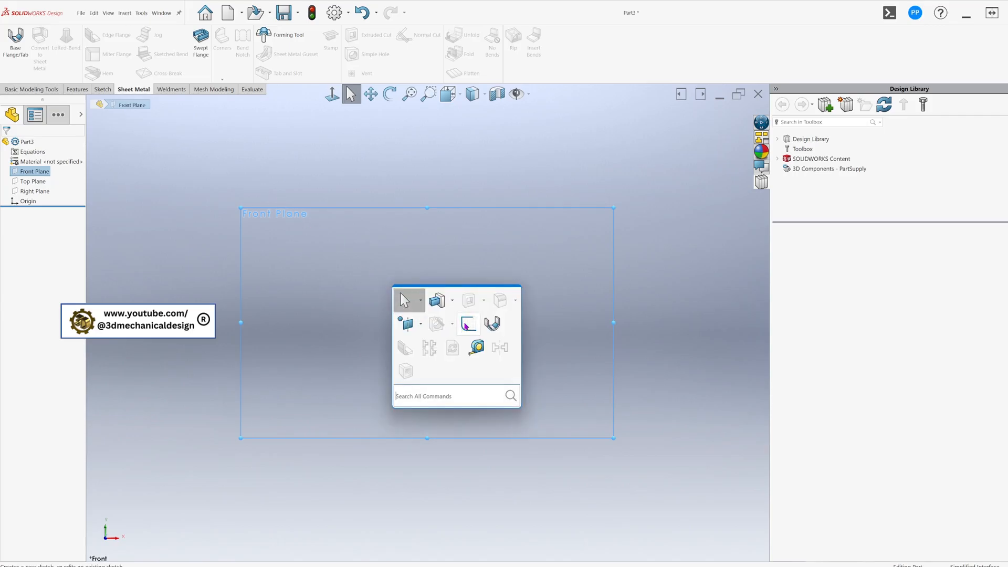
click(466, 326)
key(s)
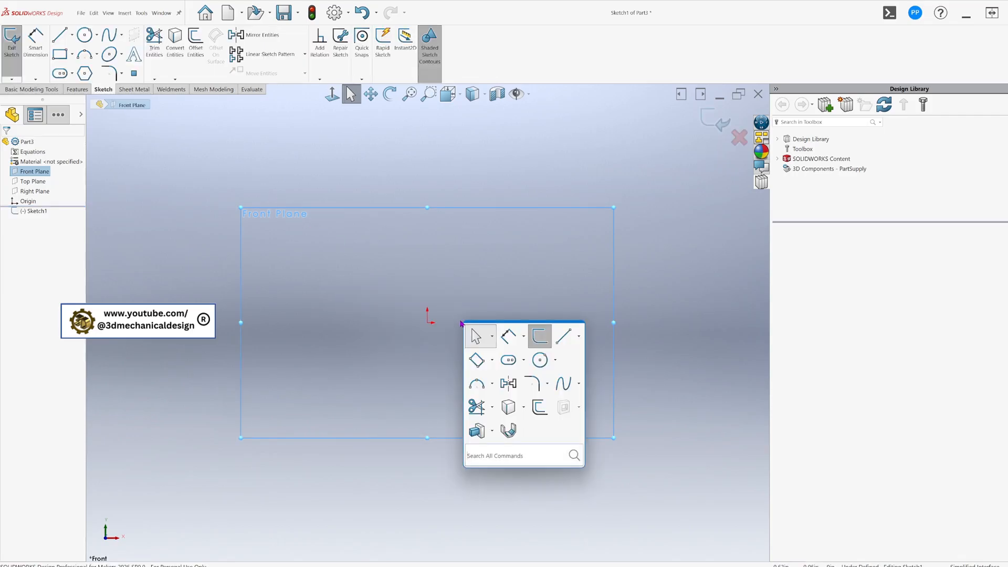
click(563, 336)
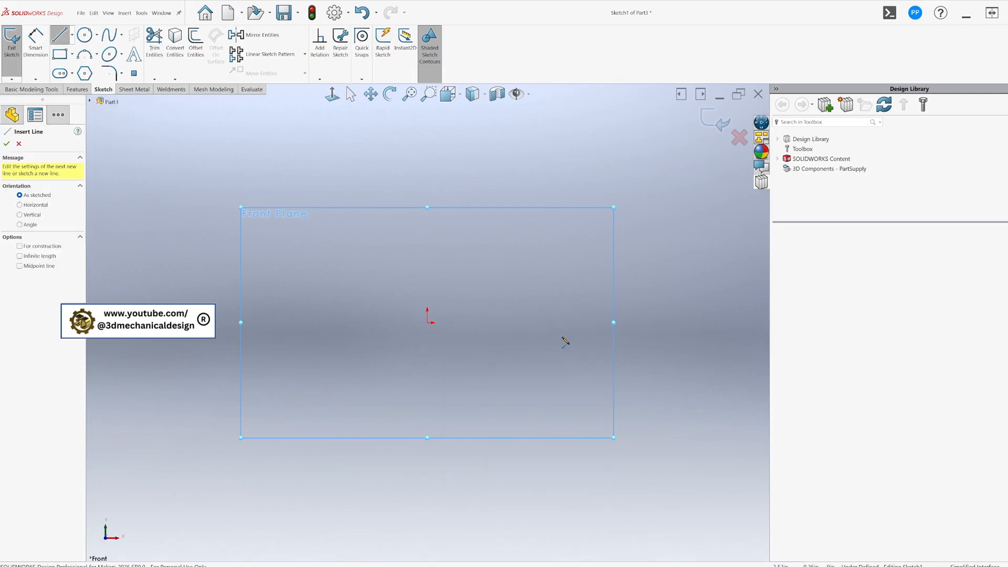
click(429, 323)
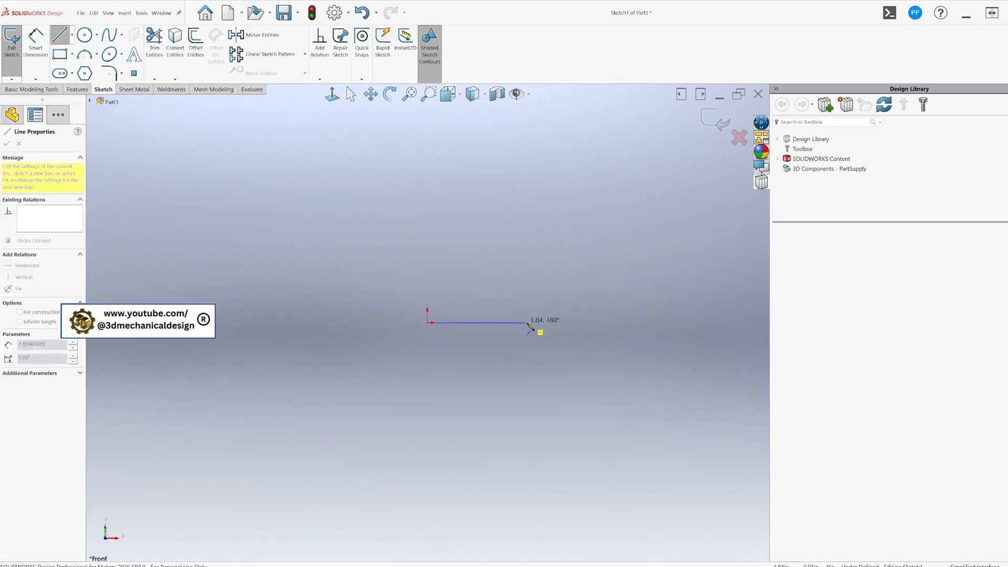
click(618, 322)
click(515, 173)
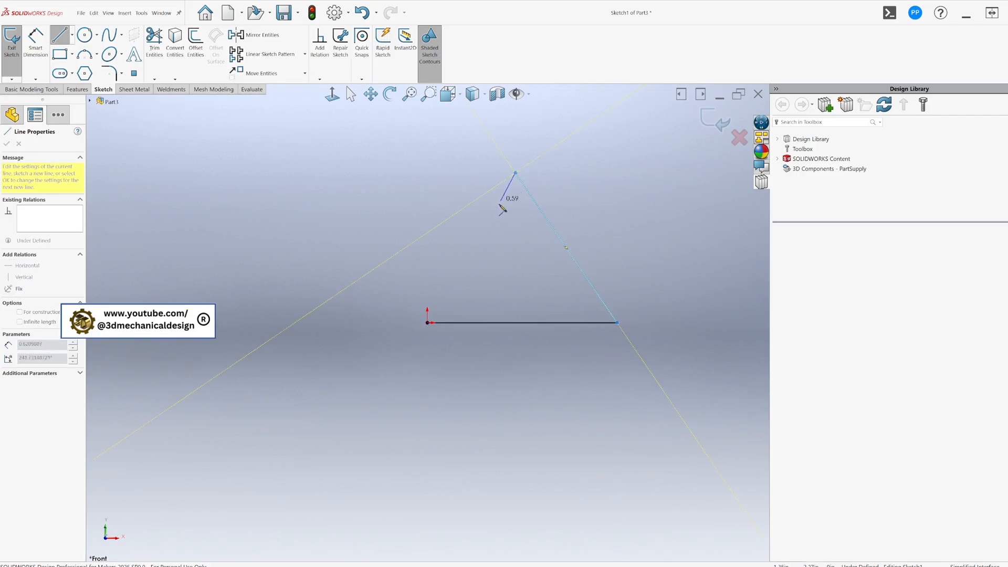
click(428, 322)
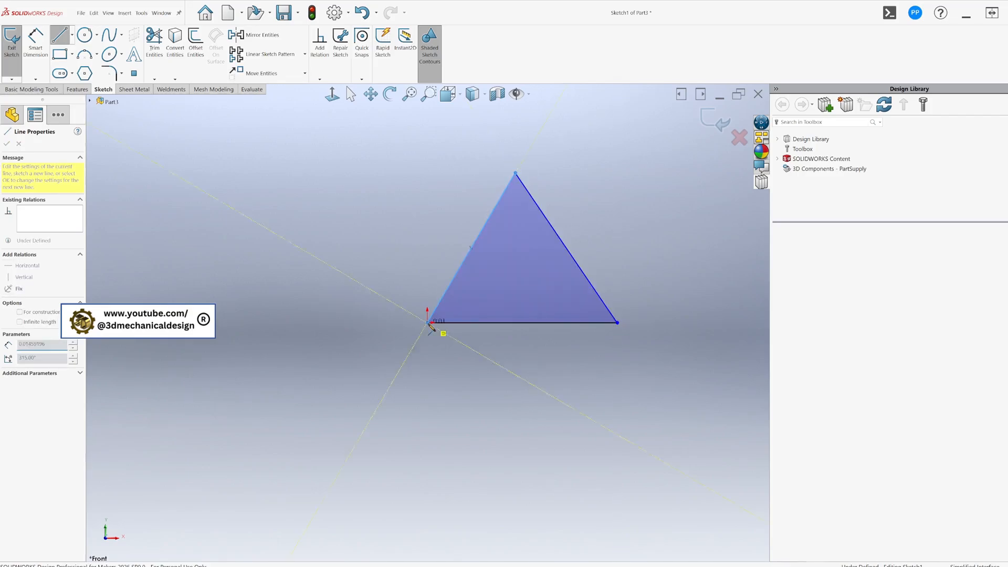
key(Escape)
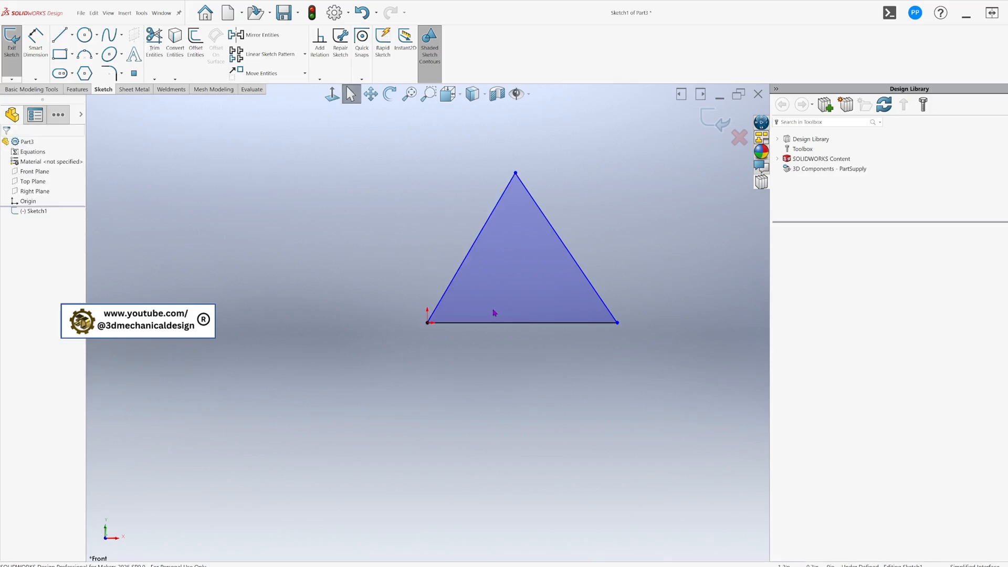
Dimension the triangle's horizontal base to 12 in.
key(s)
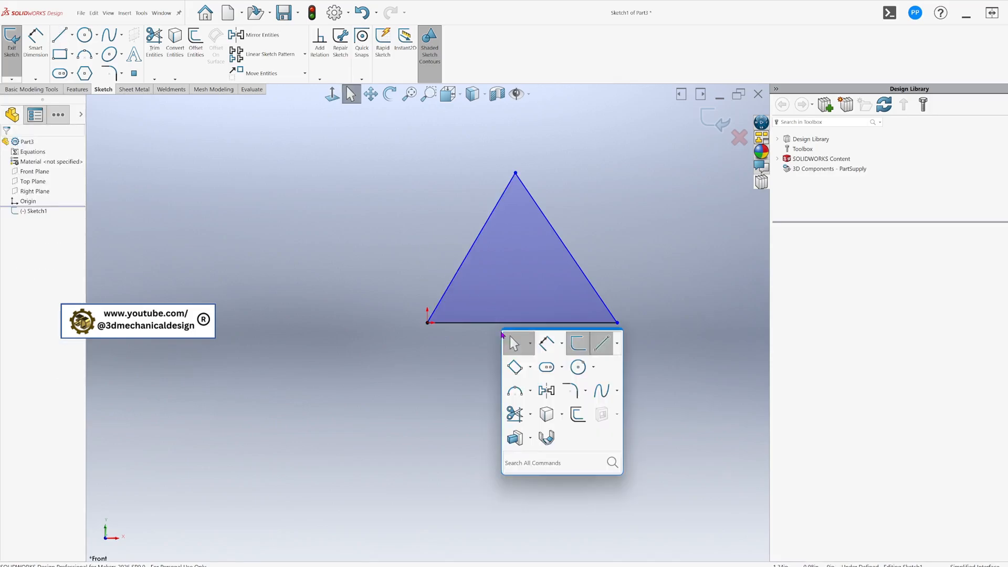
click(546, 344)
click(519, 322)
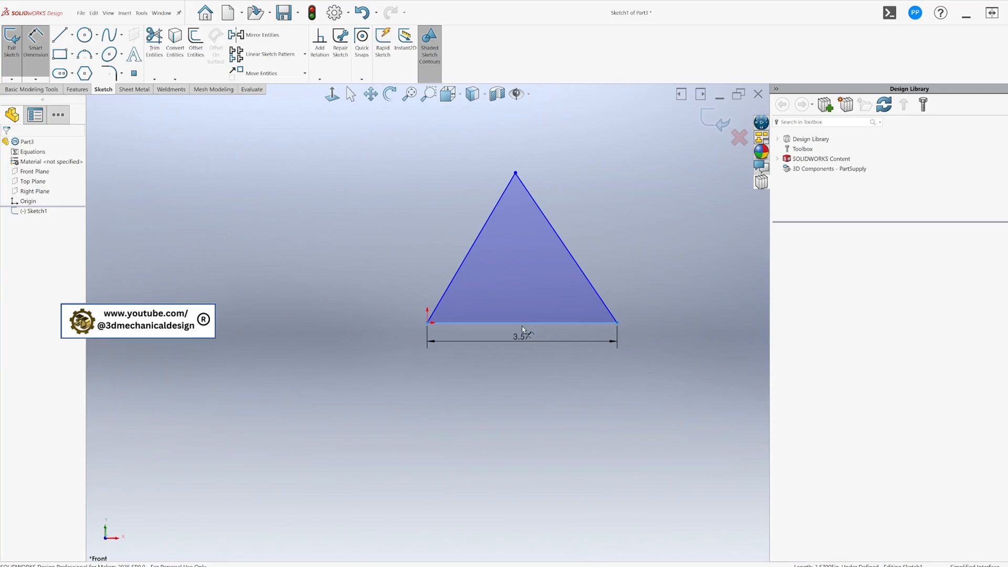
click(522, 327)
text(12)
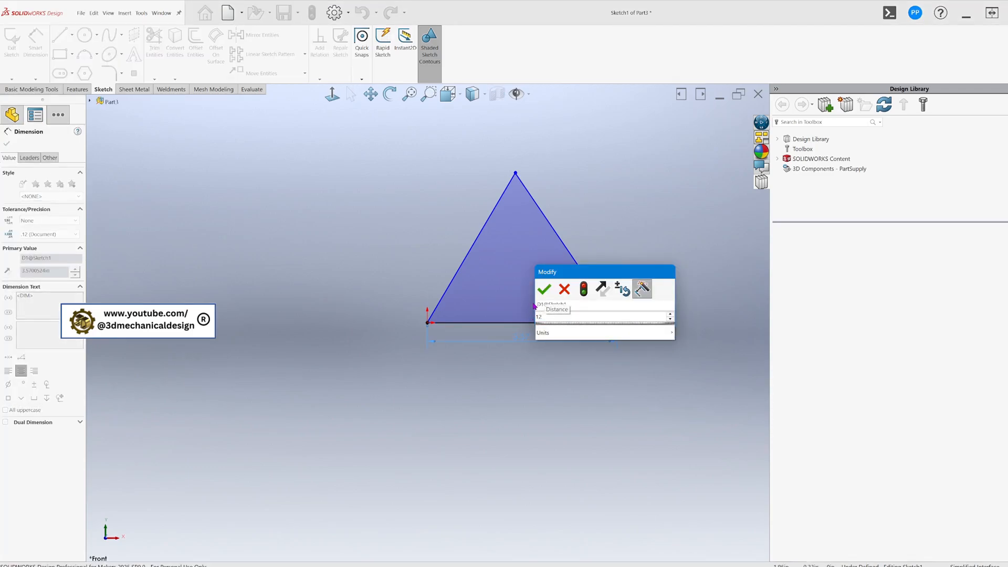
click(544, 289)
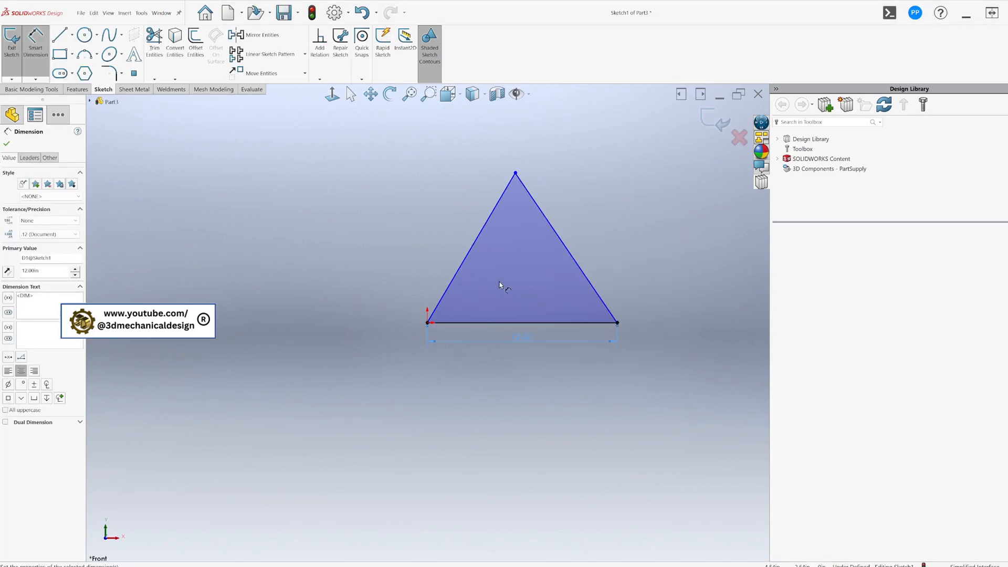
key(Escape)
Add an Equal relation between the triangle's two slanted sides.
click(472, 252)
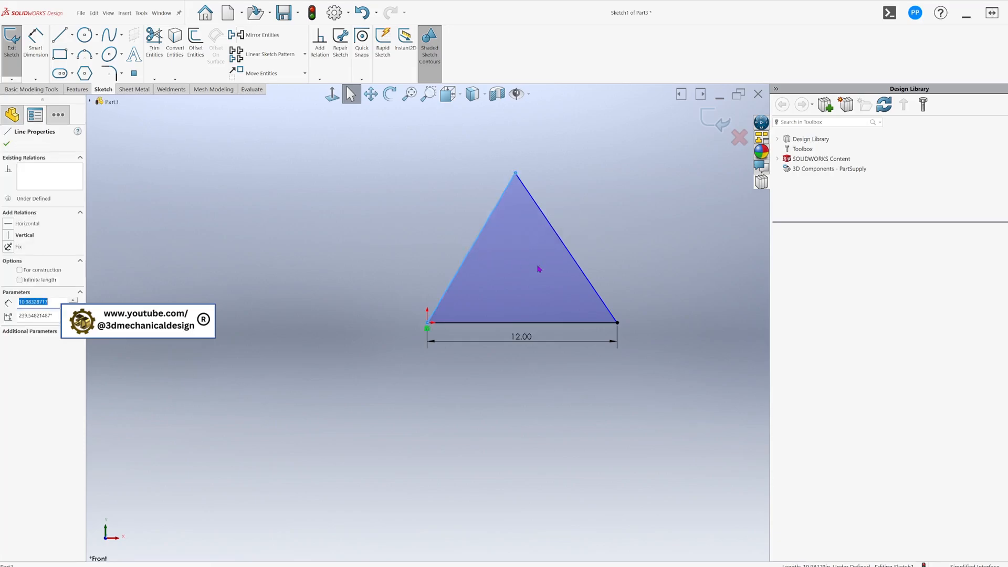
ctrl+click(574, 263)
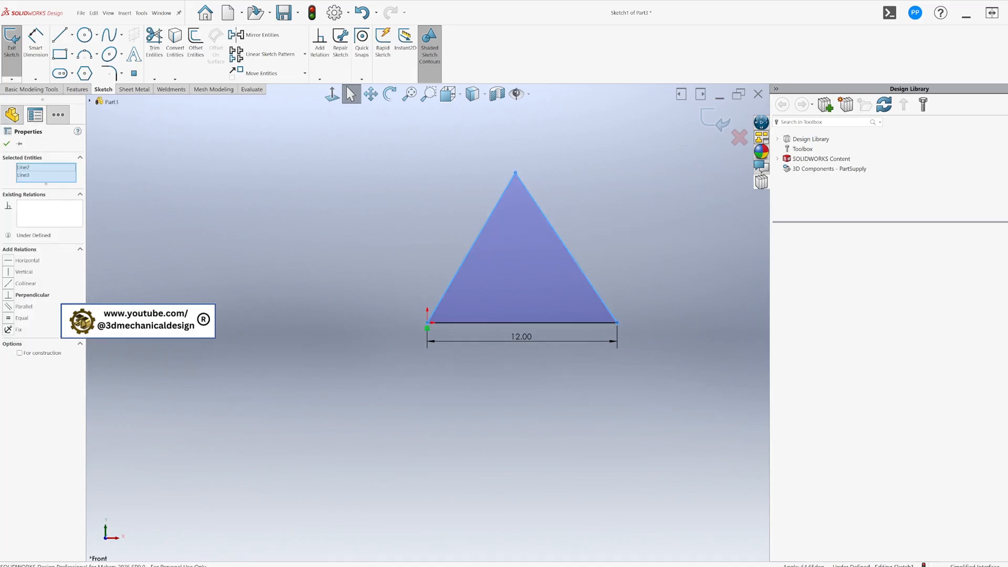
click(8, 319)
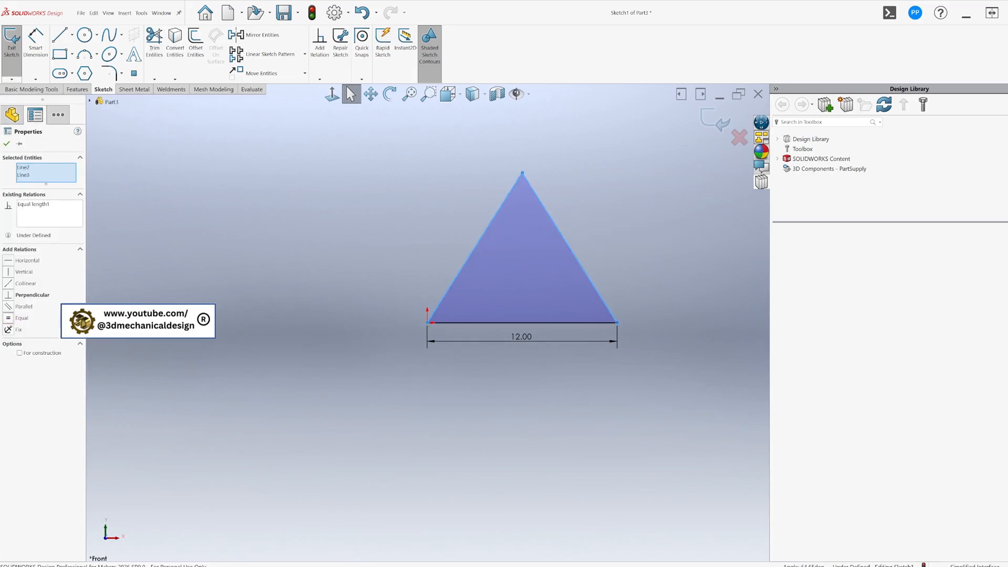
key(Escape)
Add an Equal relation between the triangle's base and its right side, and exit the sketch.
scroll(701, 289, down, 2)
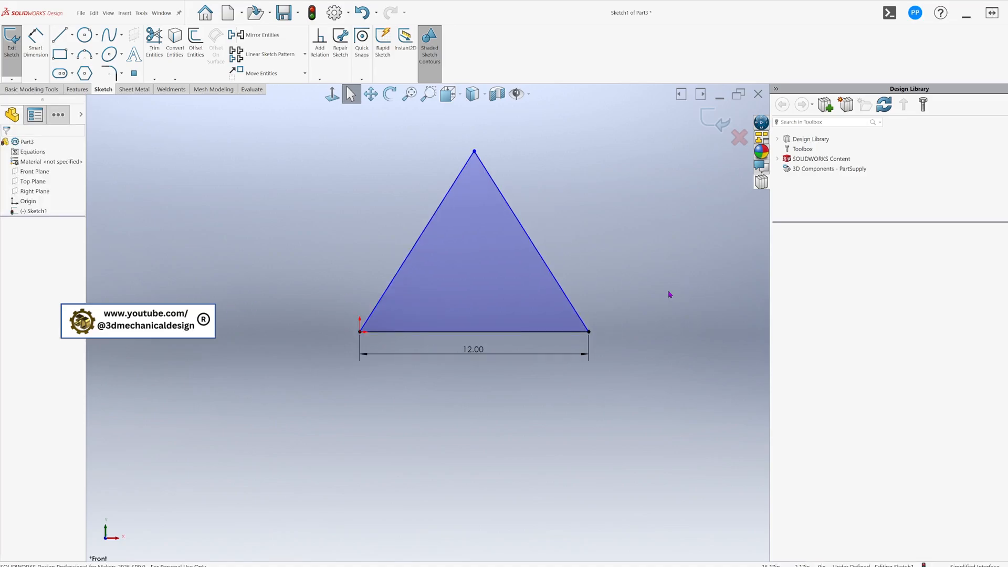
click(511, 333)
key(alt)
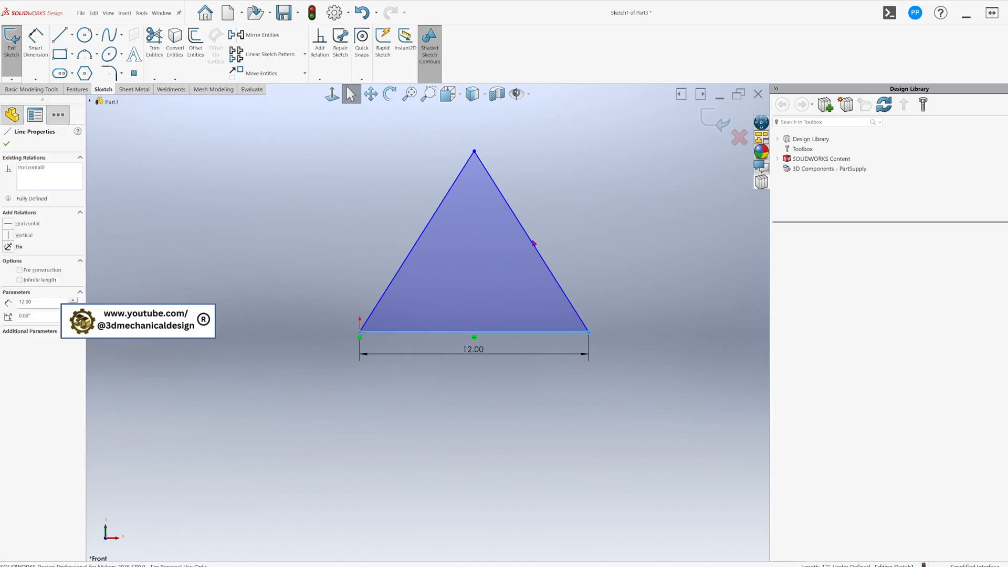
ctrl+click(533, 244)
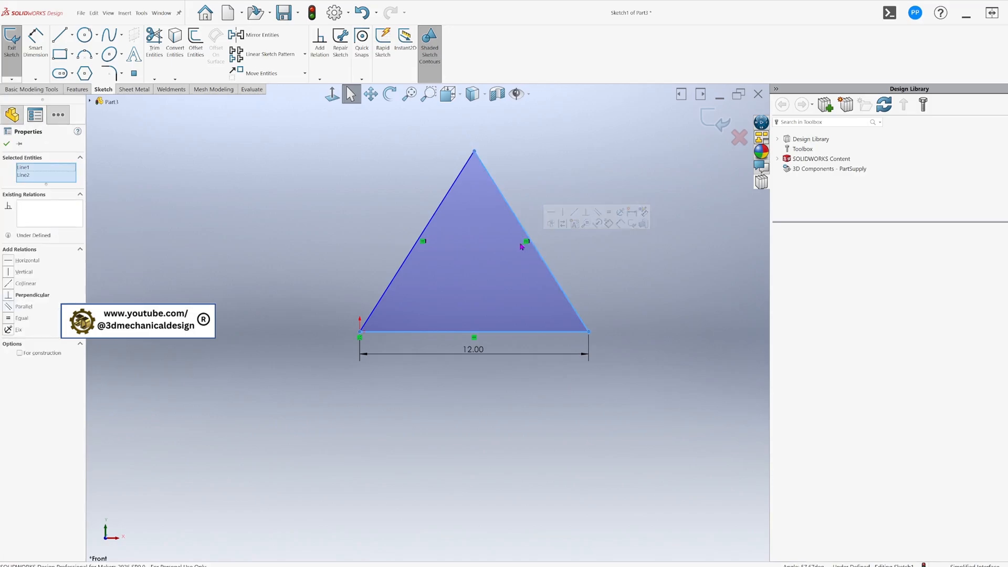
click(11, 318)
click(223, 354)
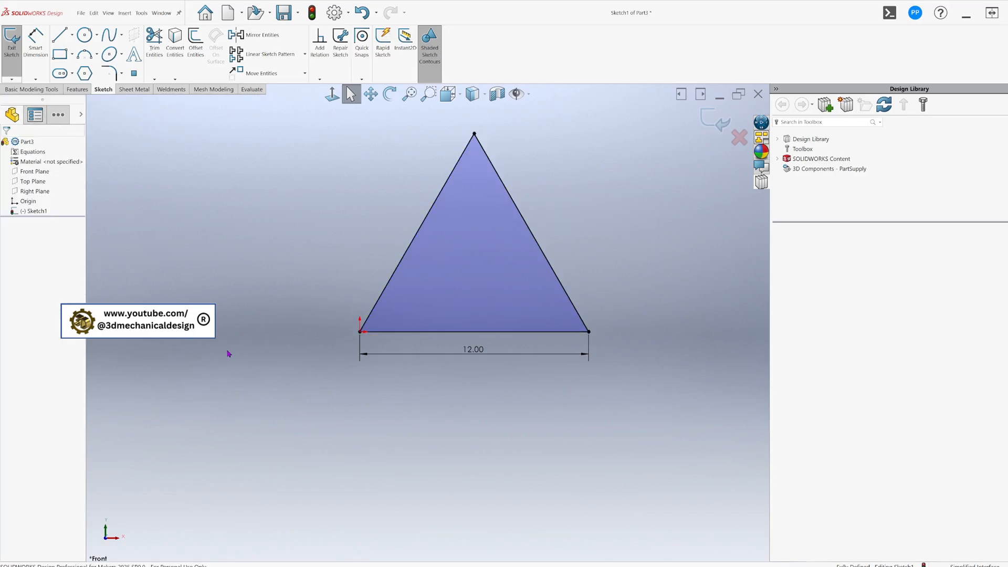
scroll(659, 181, up, 2)
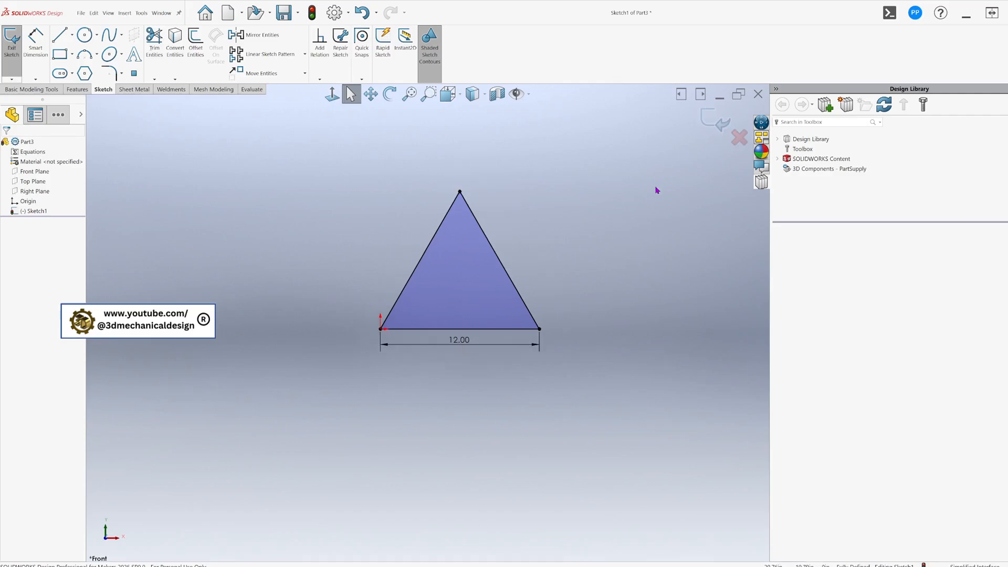
scroll(655, 188, down, 2)
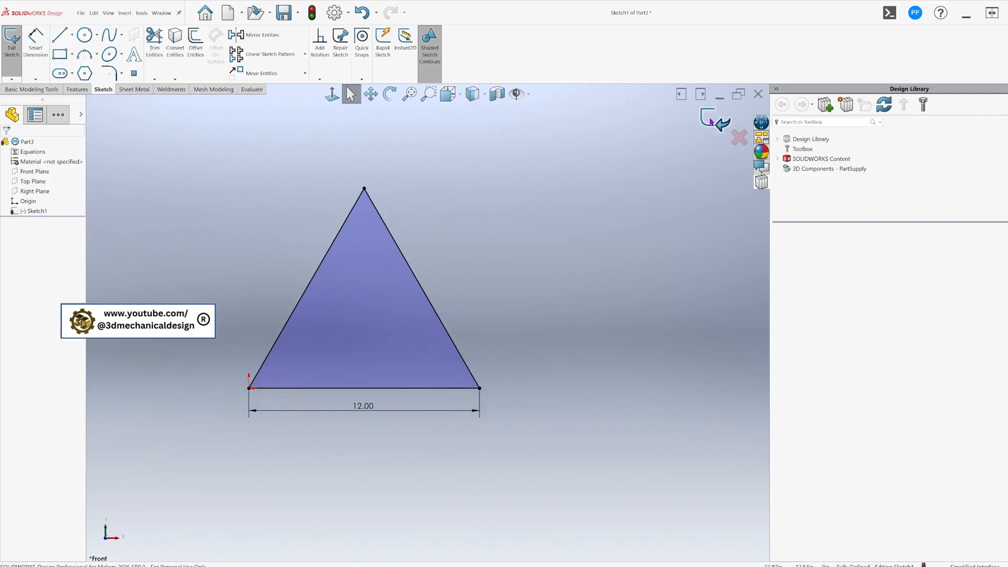
click(713, 120)
Set up a Structural Member with standard ansi, type al ls angle squared ends and size AL LS ANGLE SQR END 1.25 X 1.25 X 0.125.
key(s)
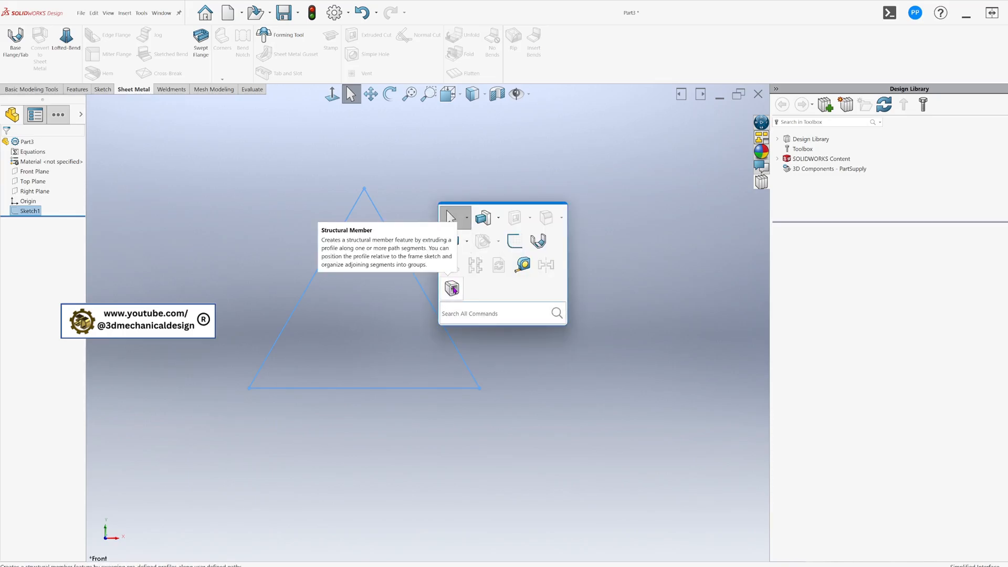
click(452, 288)
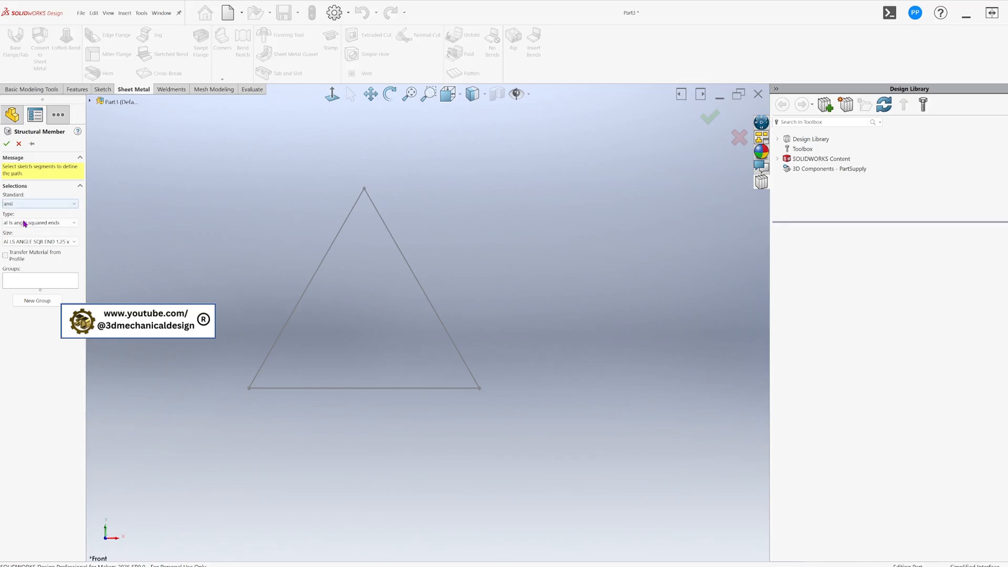
click(74, 241)
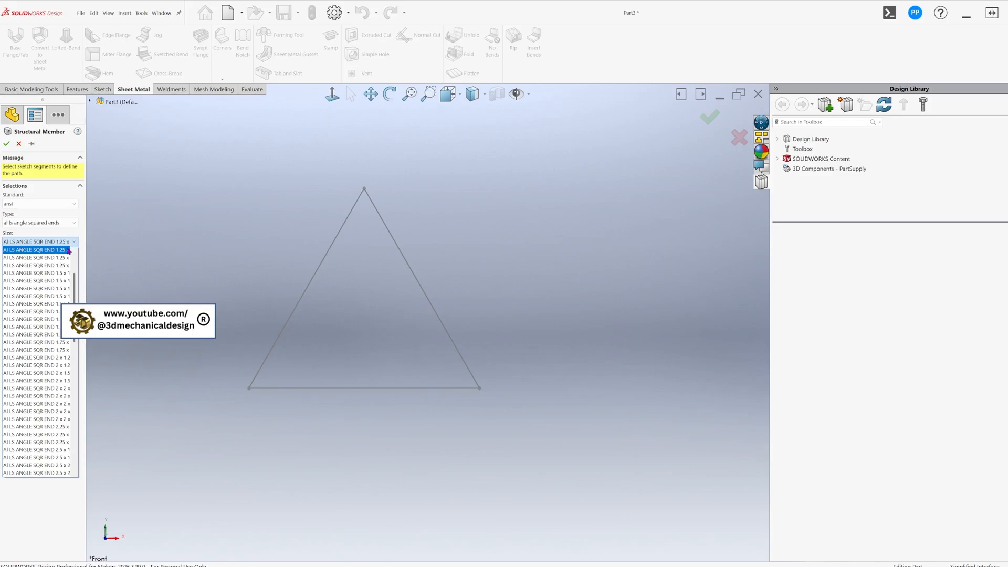
click(68, 250)
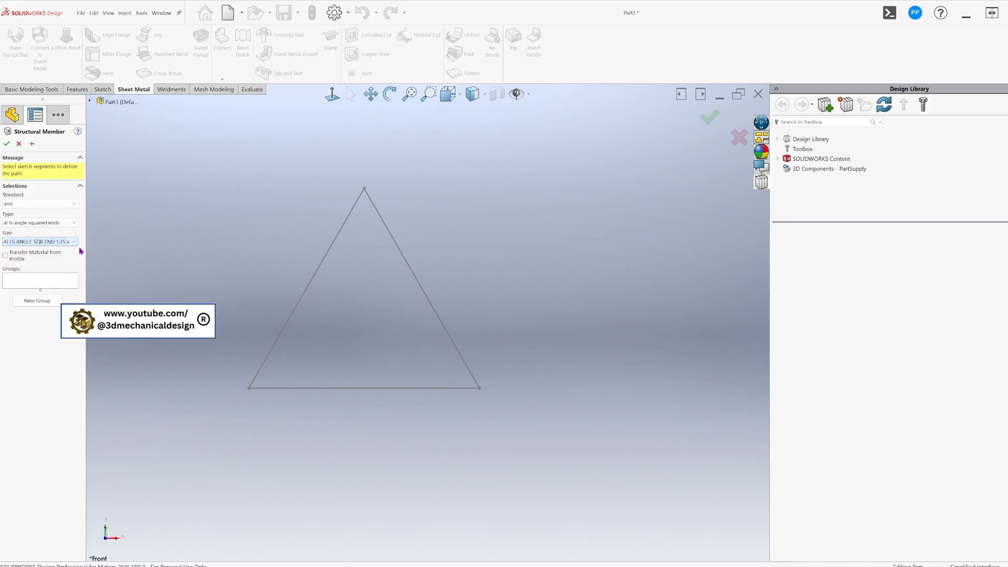
click(41, 283)
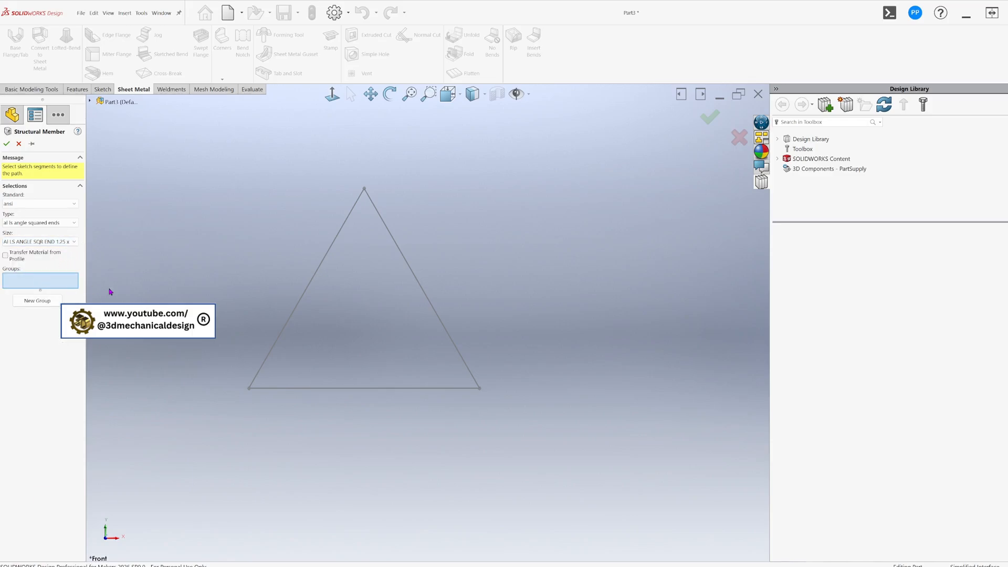
Create the structural member along all three triangle sides with a 1/16 in gap between connected segments.
click(325, 258)
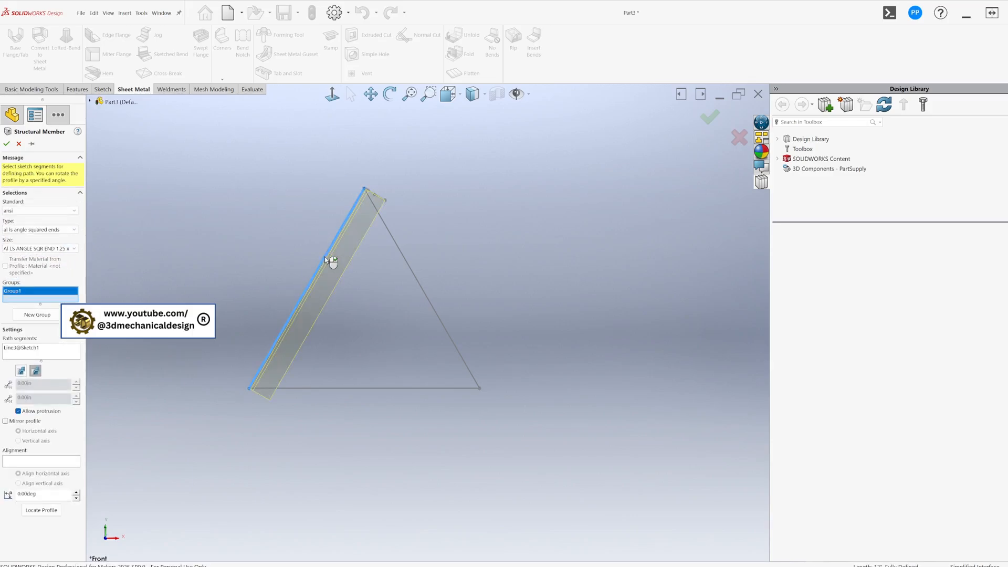
click(400, 251)
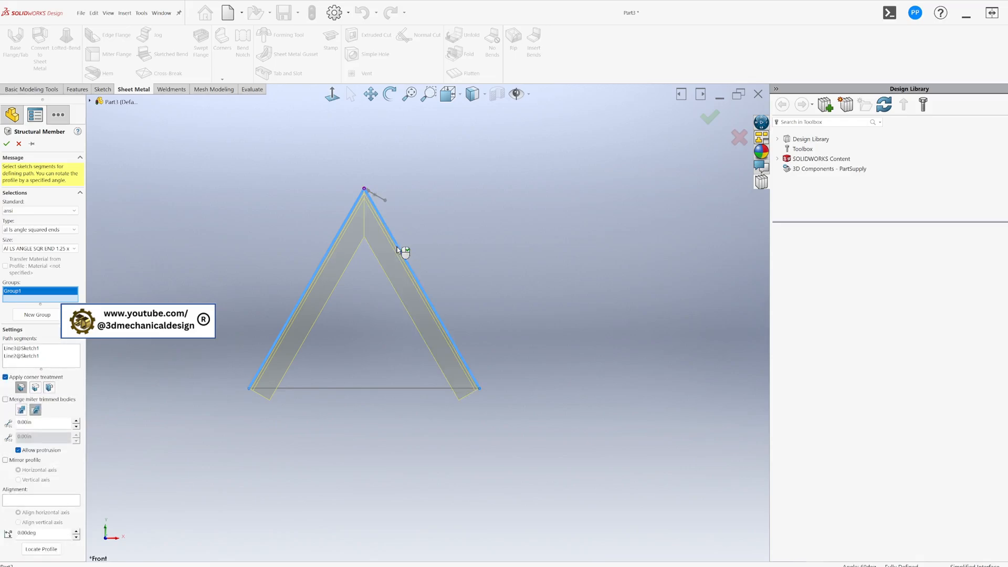
click(351, 389)
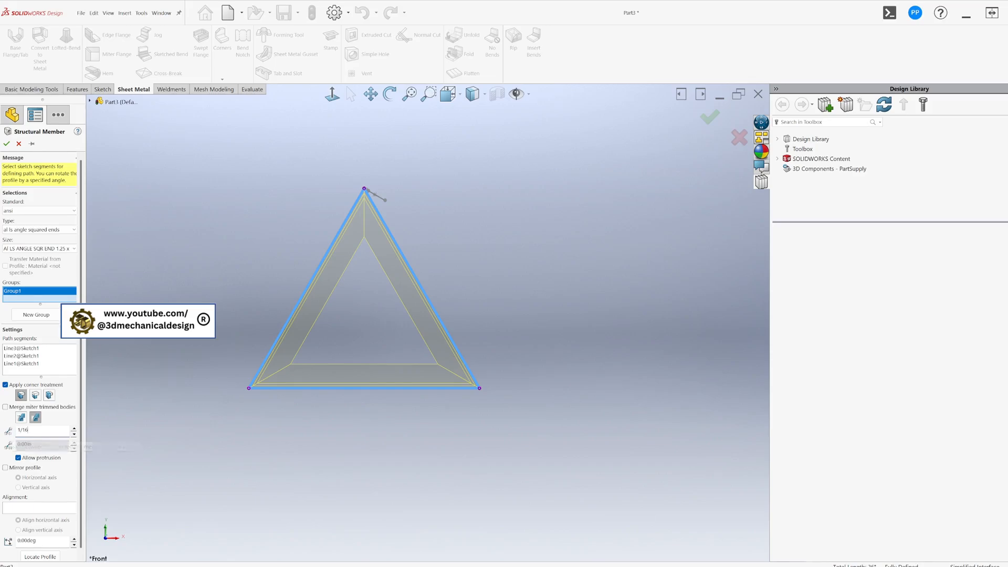
click(7, 144)
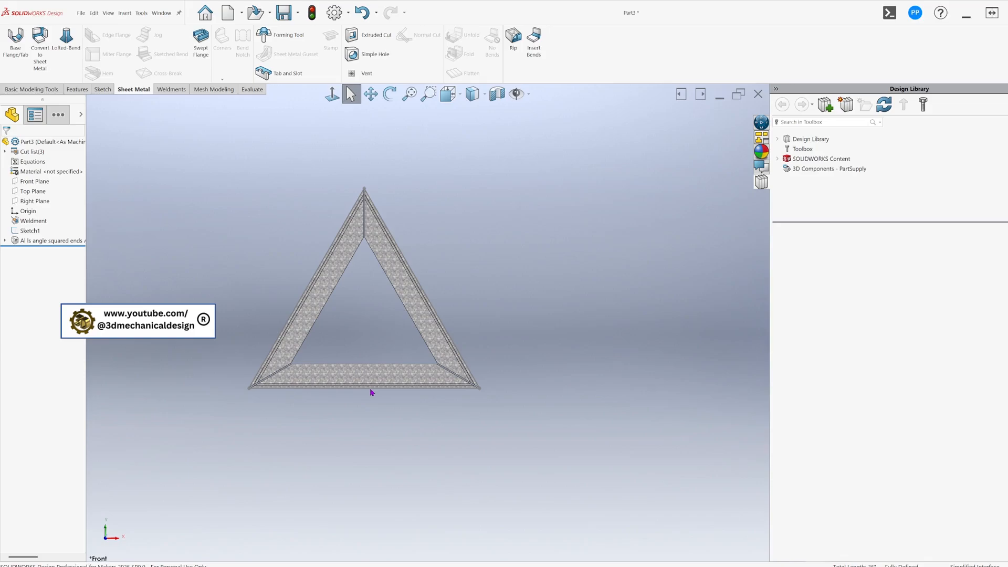
Start a sketch on the narrow front face of the left angle member at the triangle's apex.
mouse_move(368, 376)
middle_down()
mouse_move(287, 396)
mouse_move(371, 356)
mouse_move(360, 368)
middle_up()
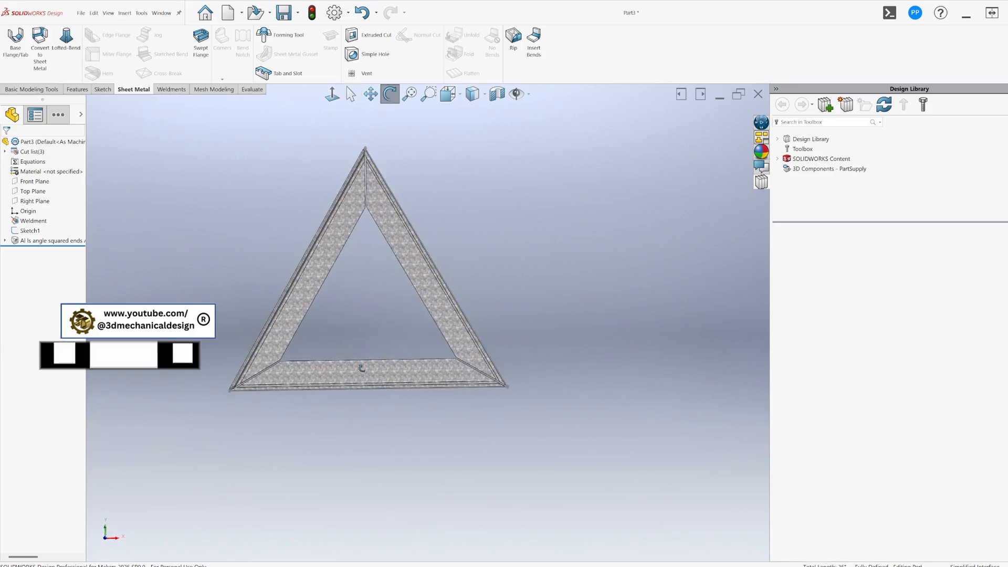
scroll(369, 190, down, 5)
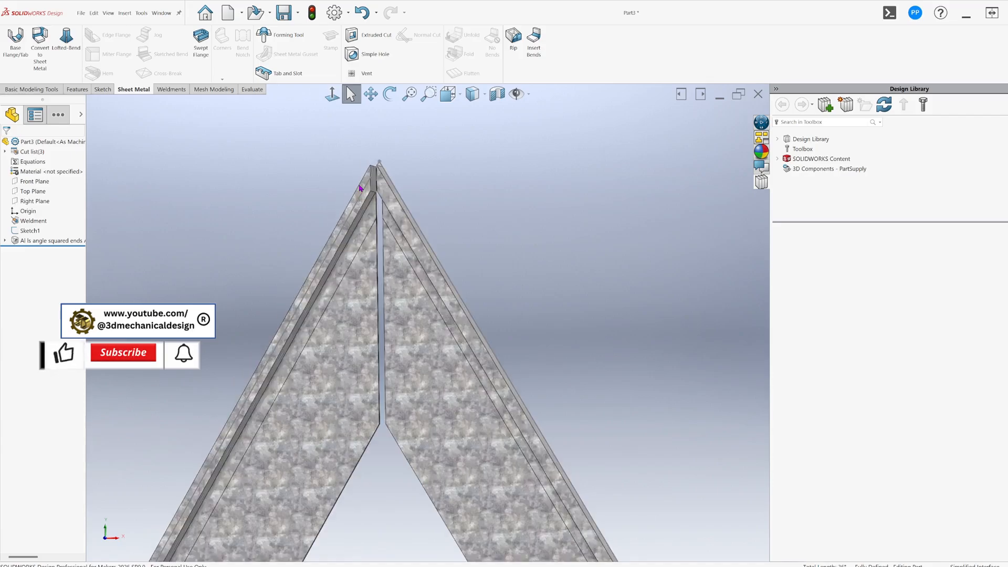
click(367, 192)
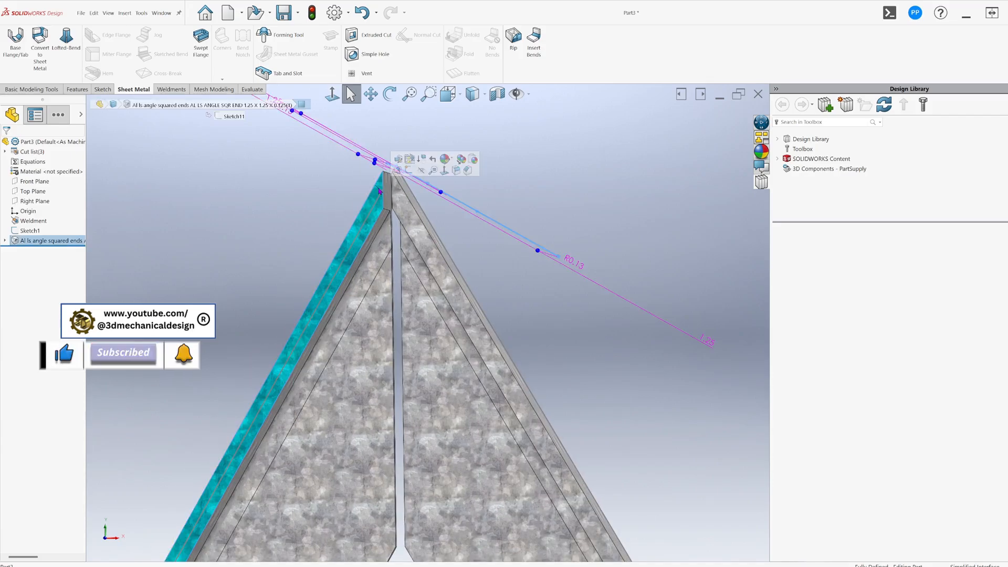
key(s)
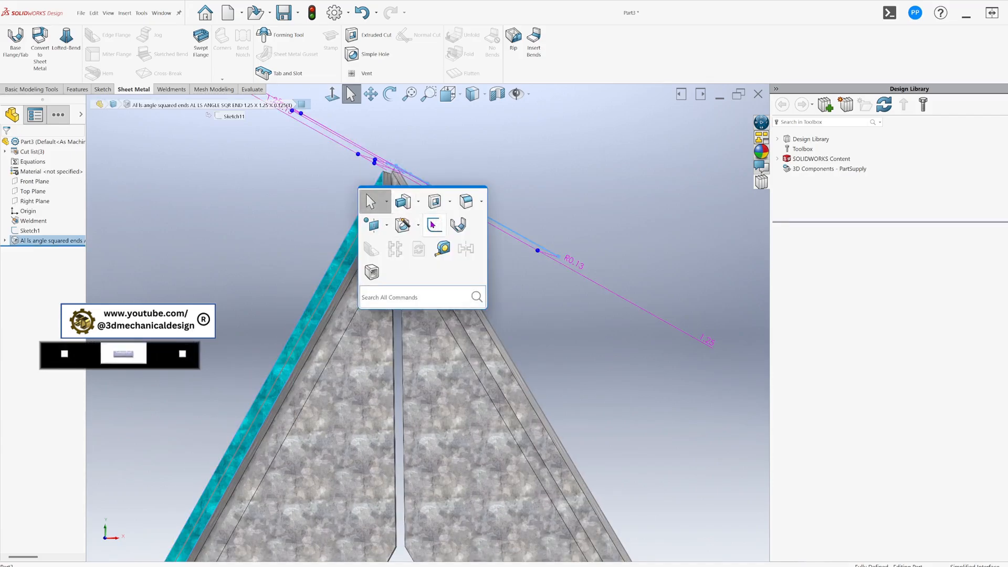
click(374, 203)
scroll(418, 184, down, 5)
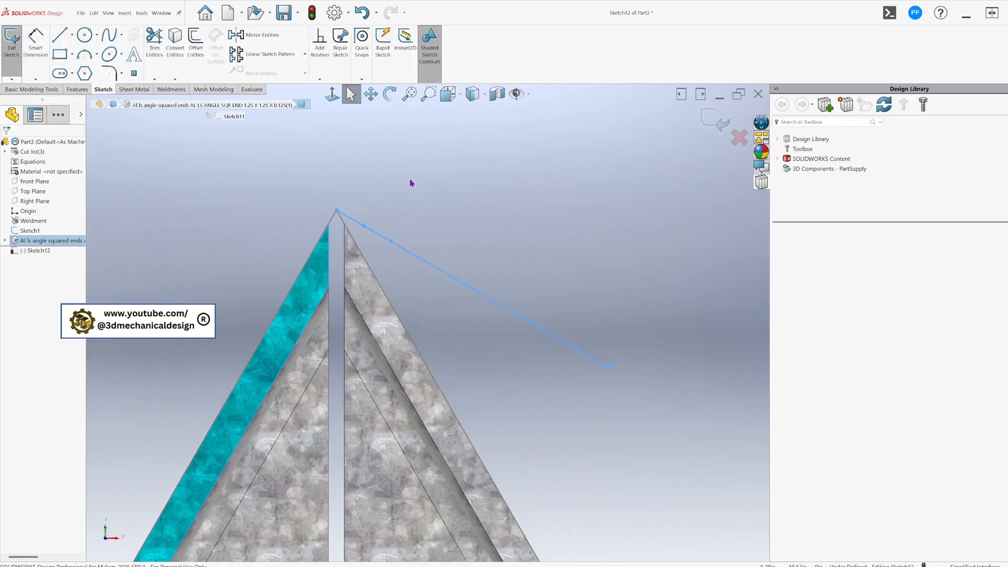
Draw a line from the apex down the left member's outer edge, plus a perpendicular line about 0.1 in long going inward.
key(s)
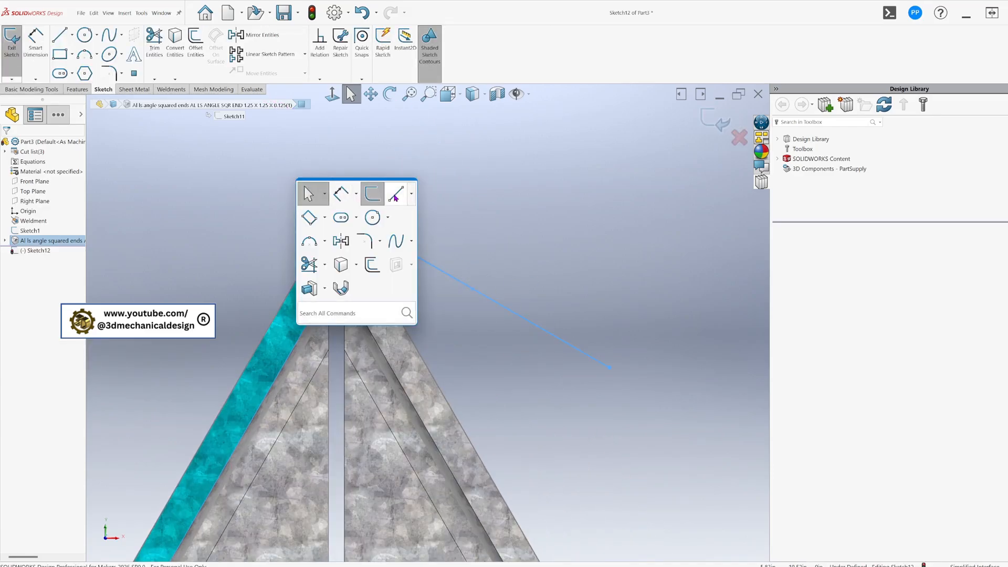
click(397, 194)
click(337, 210)
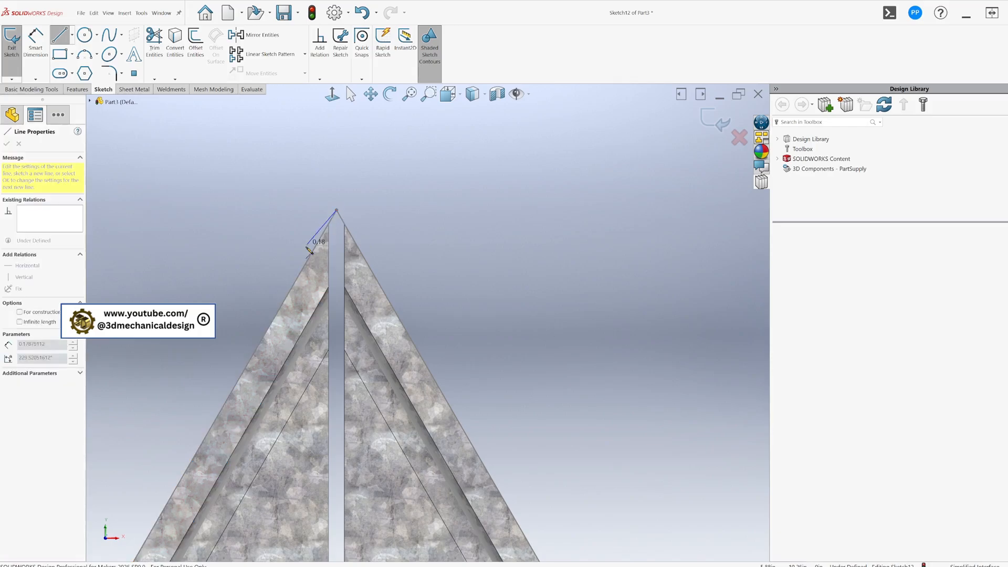
click(293, 287)
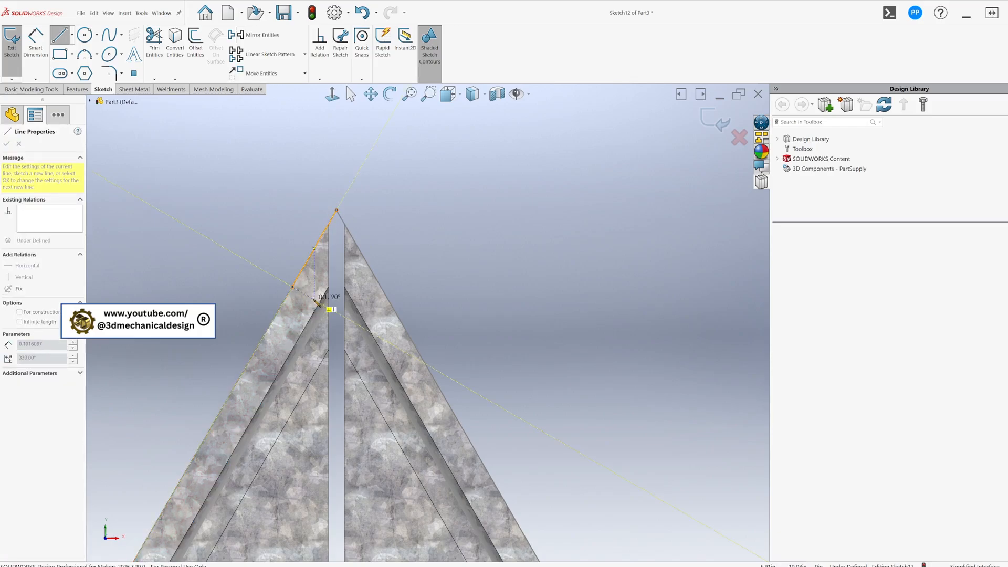
click(316, 301)
key(Escape)
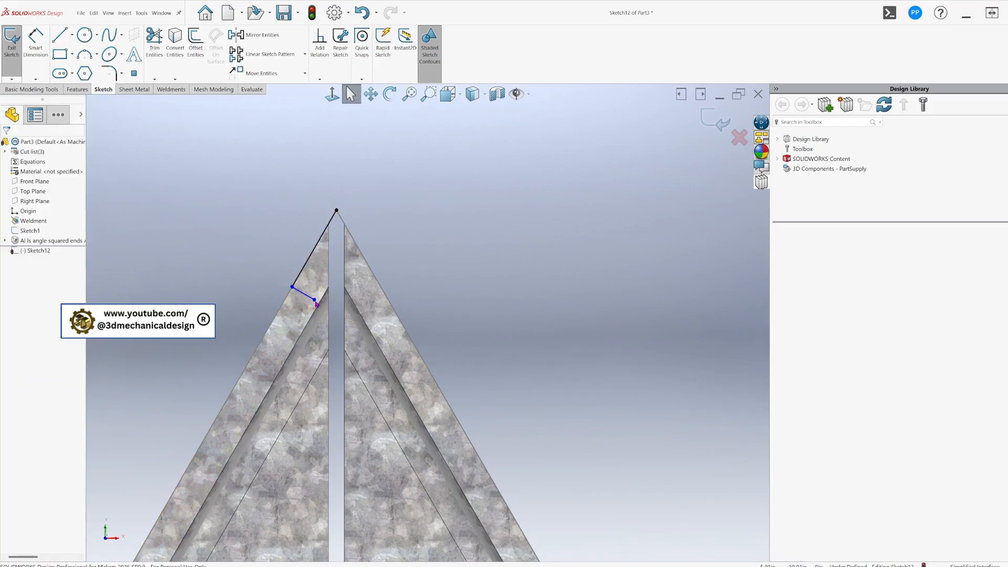
Make the free end of the perpendicular line coincident with the left member's profile corner at the miter gap.
click(316, 301)
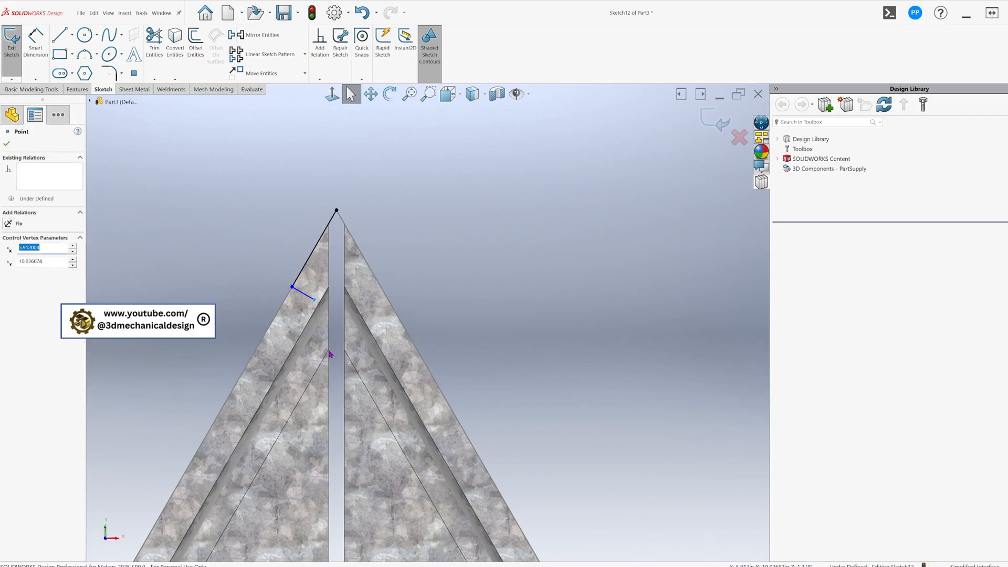
key(Escape)
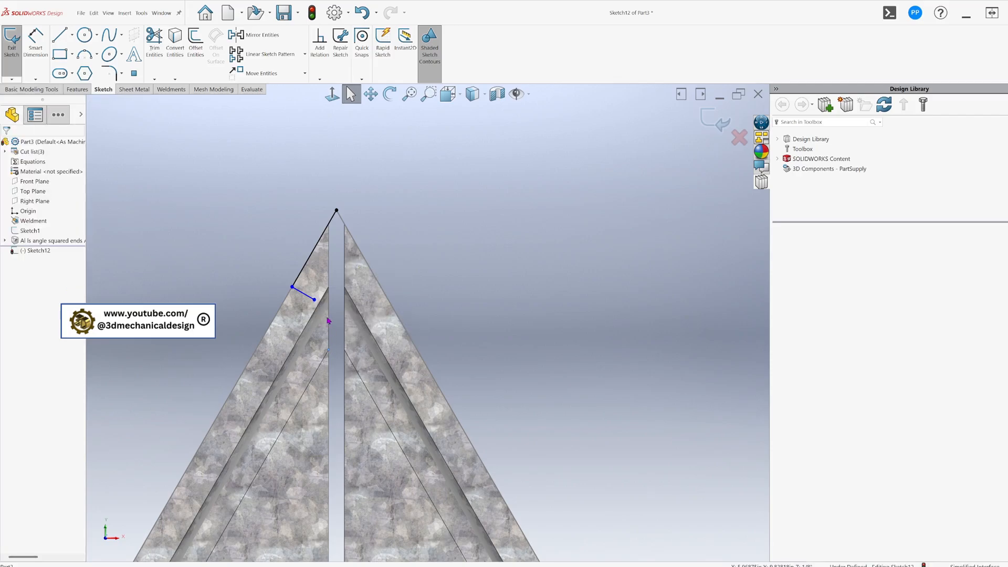
ctrl+click(316, 301)
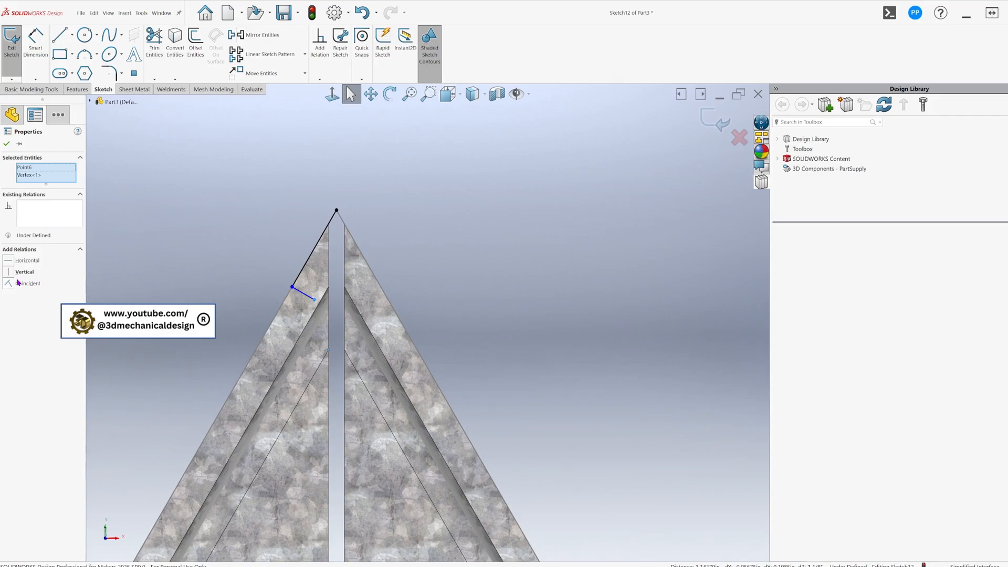
click(9, 283)
key(Escape)
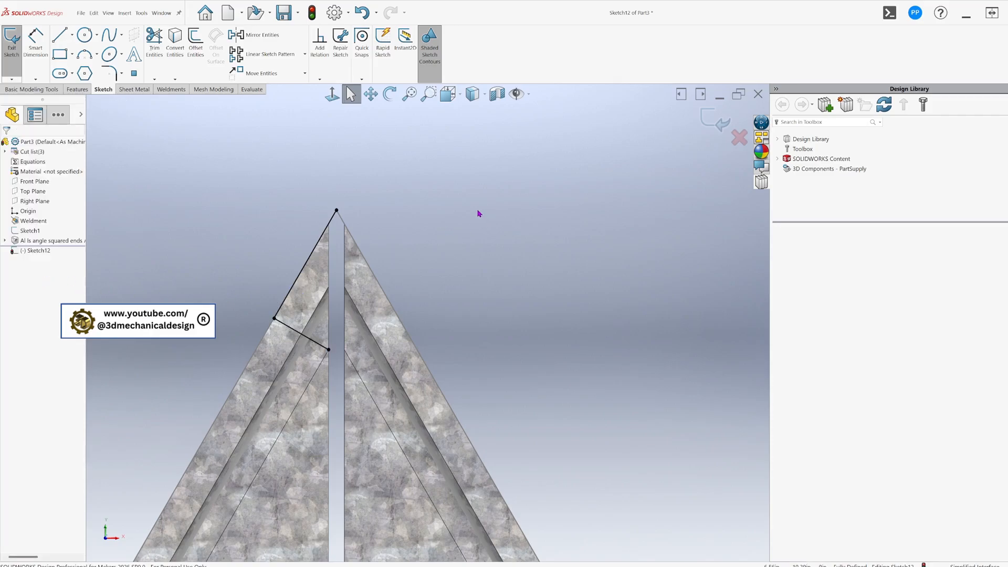
Draw a line about 0.48 in long from the apex down the right member's outer edge, plus a perpendicular line about 0.1 in long inward.
key(s)
click(580, 226)
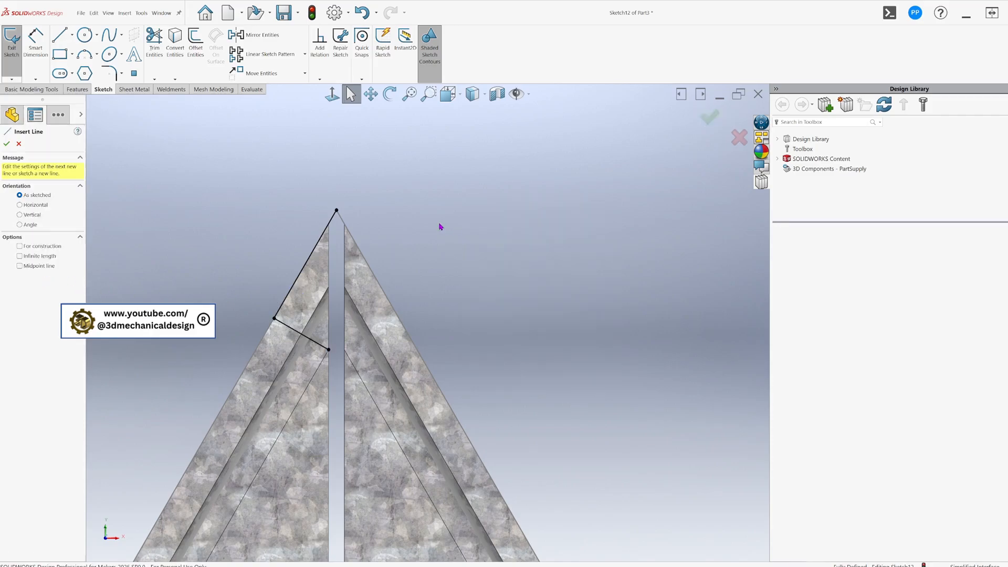
click(336, 210)
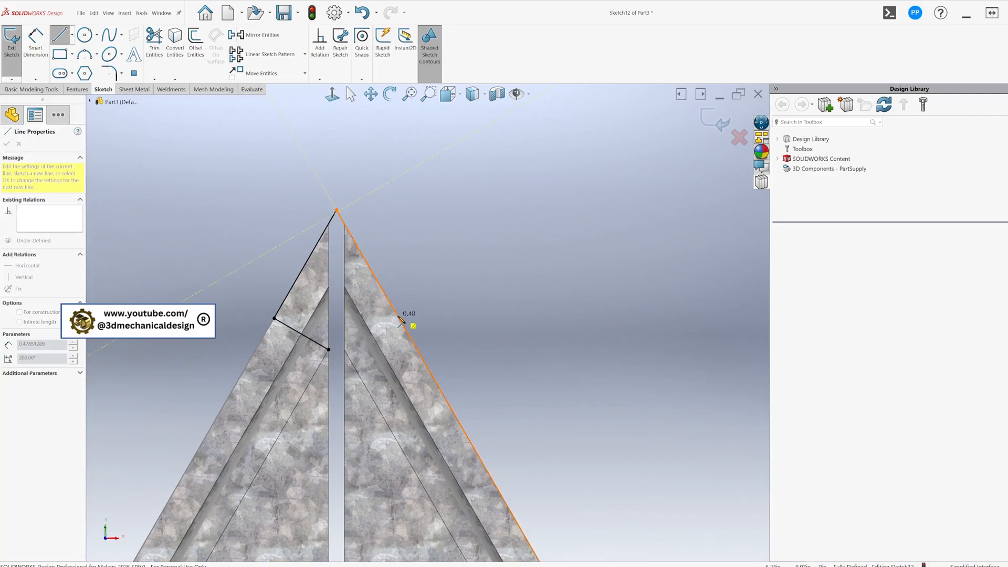
click(397, 315)
click(377, 327)
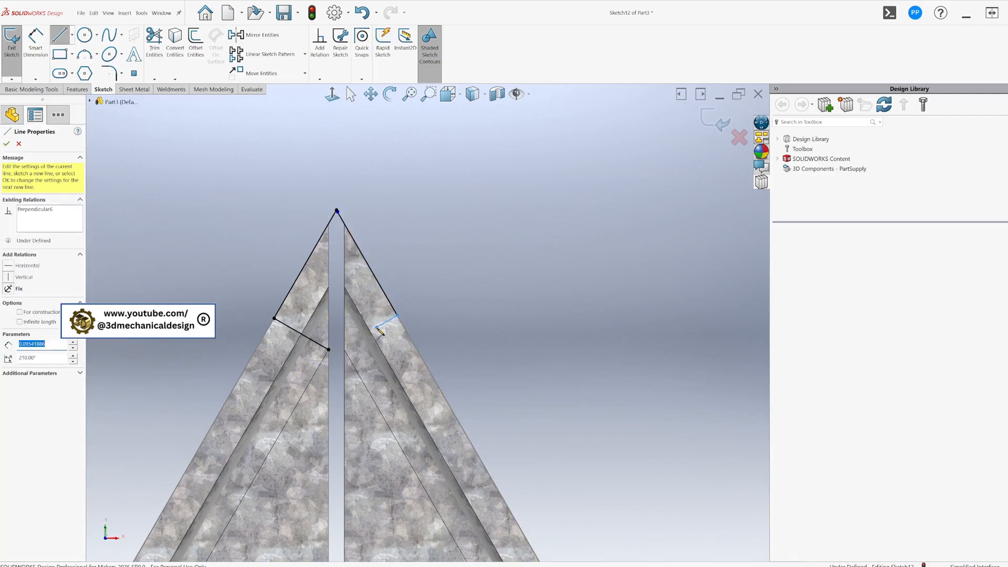
key(Escape)
Make the free end of the right-hand perpendicular line coincident with the right member's profile corner at the miter gap.
click(377, 328)
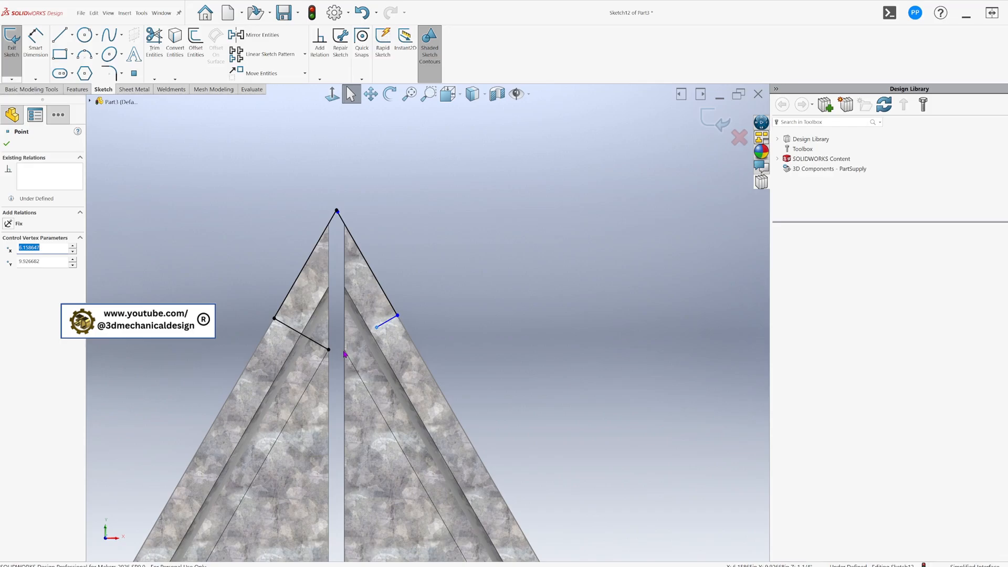
ctrl+click(345, 351)
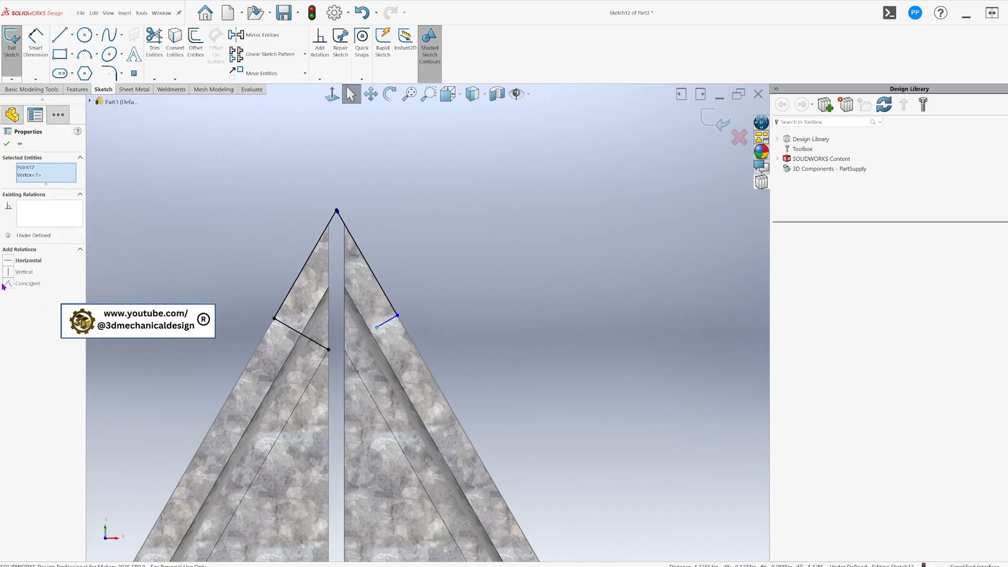
click(220, 251)
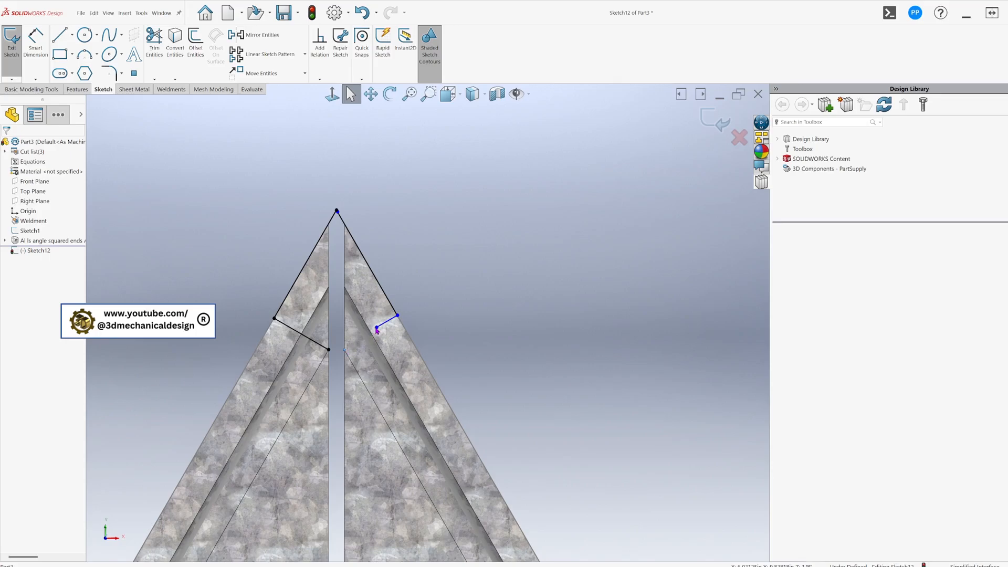
ctrl+click(377, 330)
click(11, 284)
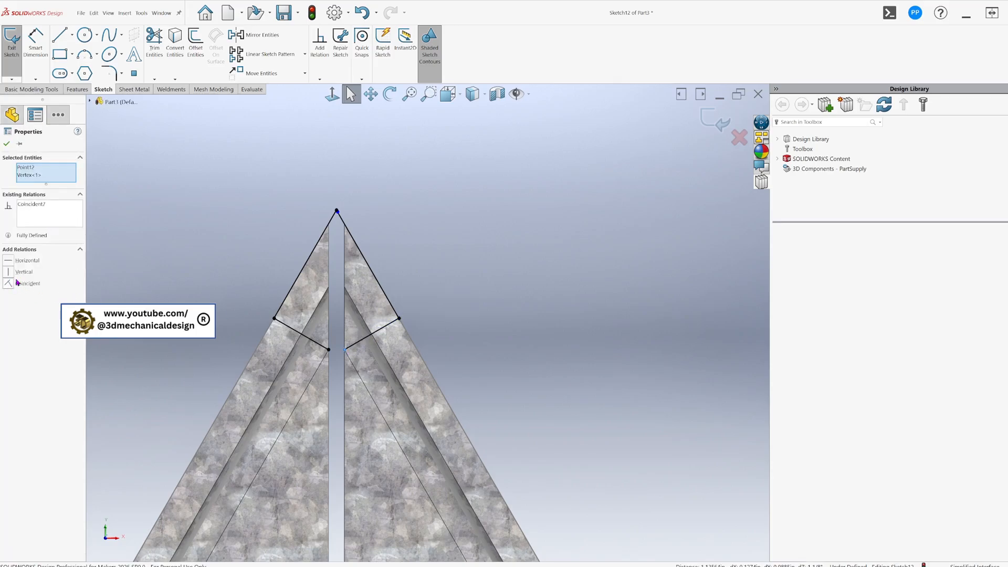
click(288, 216)
Close the apex profile with a horizontal line across the miter gap between the two inner endpoints.
key(s)
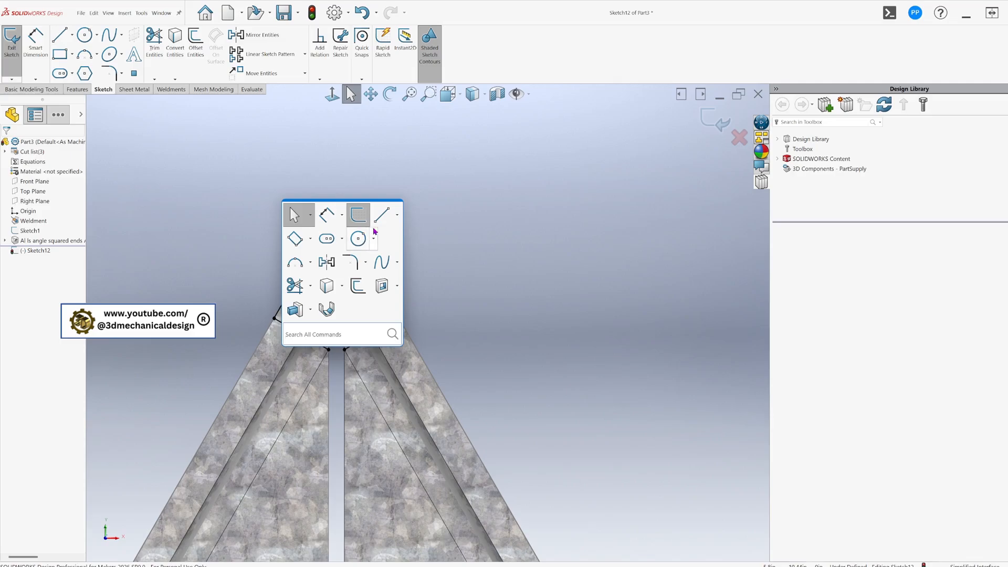
click(382, 214)
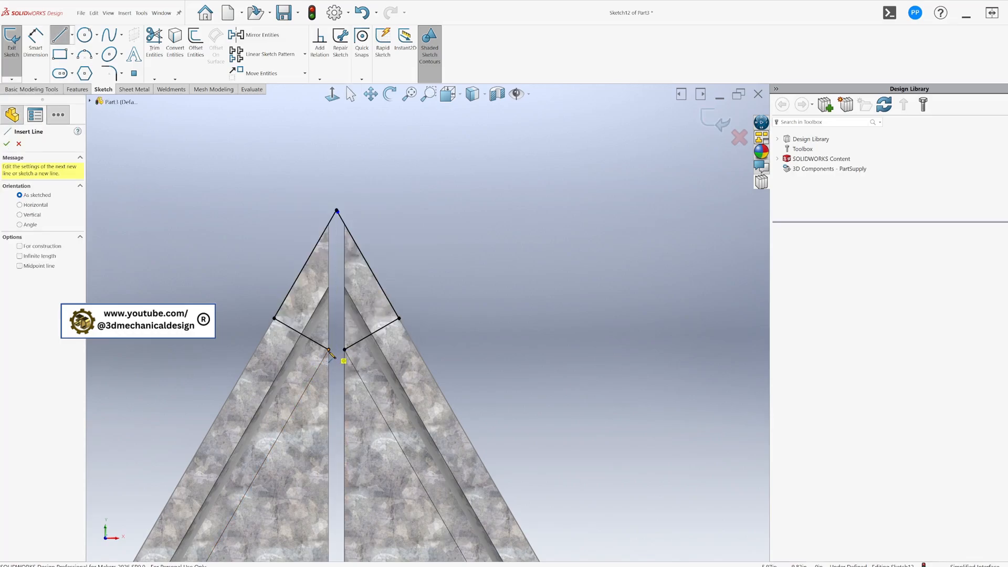
click(329, 350)
click(345, 350)
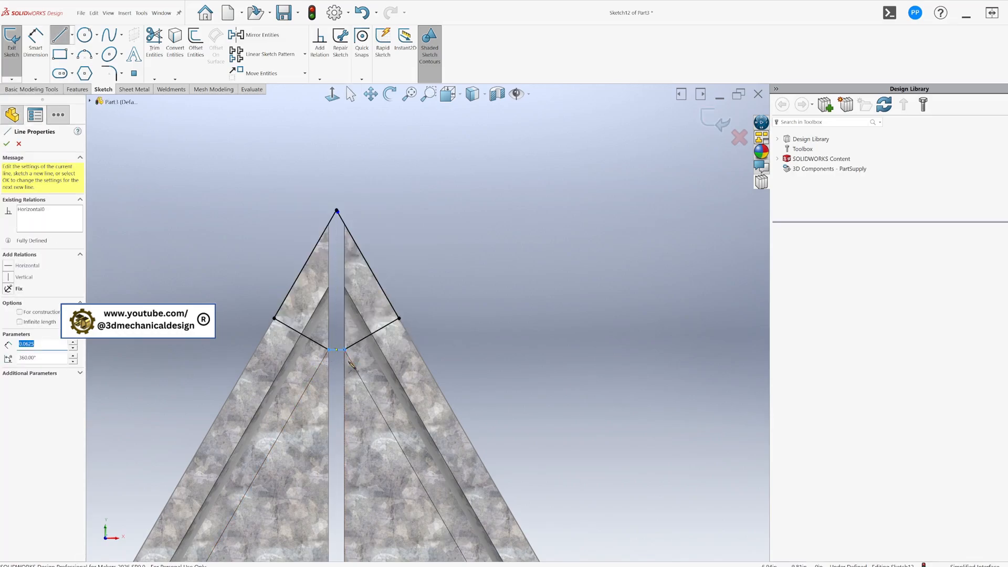
key(Escape)
At the triangle's lower-right corner, draw a line up the slanted member's outer edge and a short perpendicular line inward.
scroll(558, 472, up, 5)
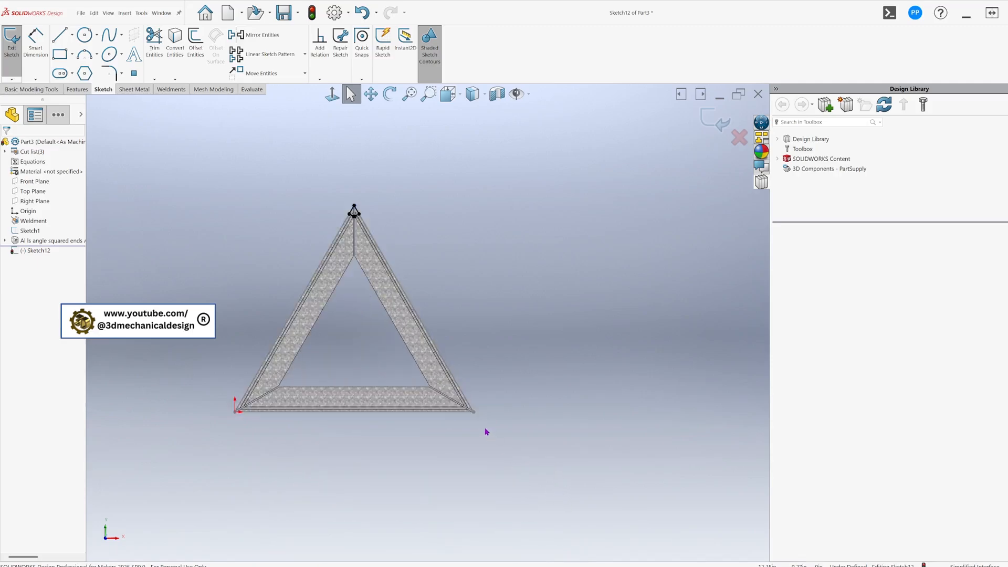
scroll(487, 432, down, 6)
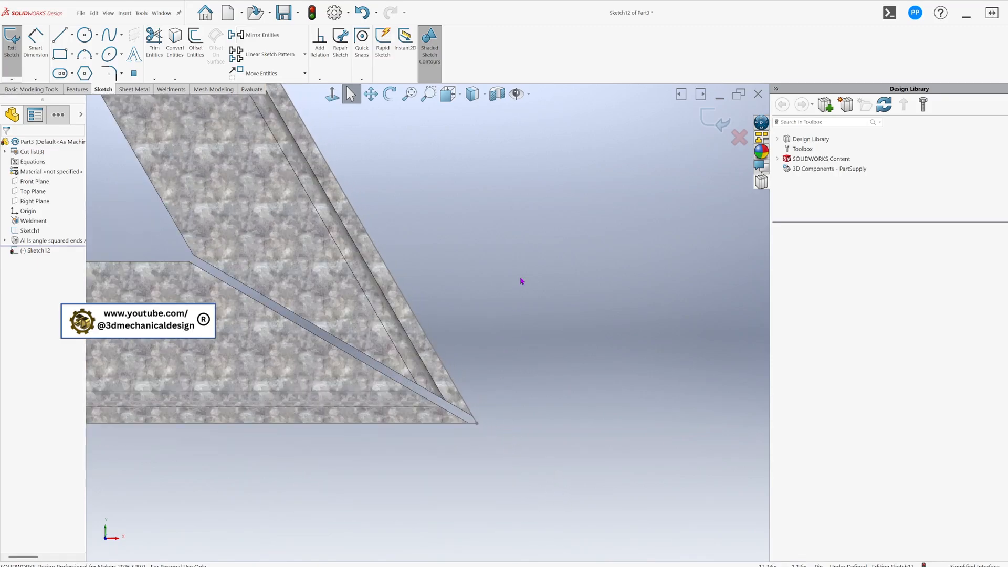
key(s)
click(627, 293)
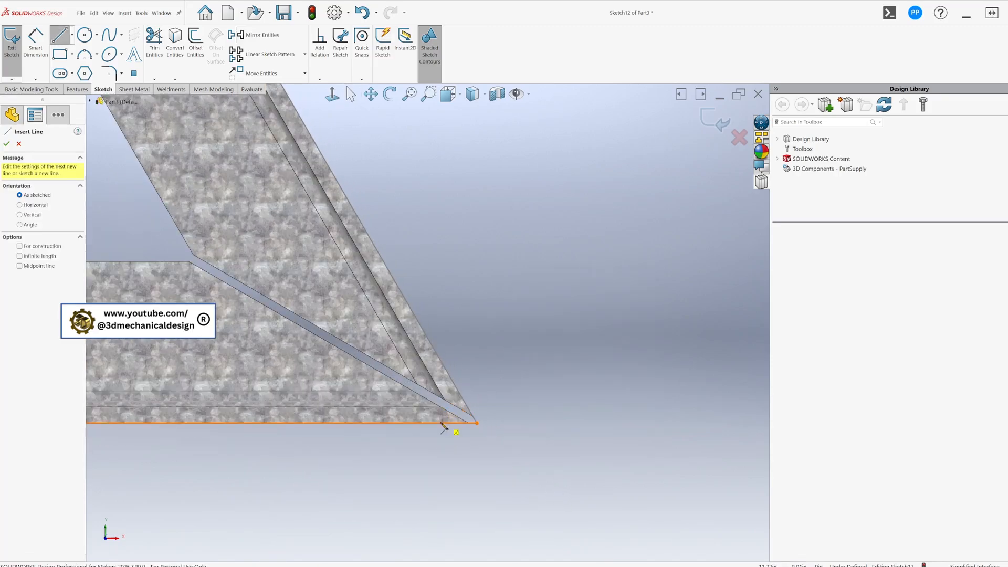
scroll(443, 428, down, 2)
click(514, 397)
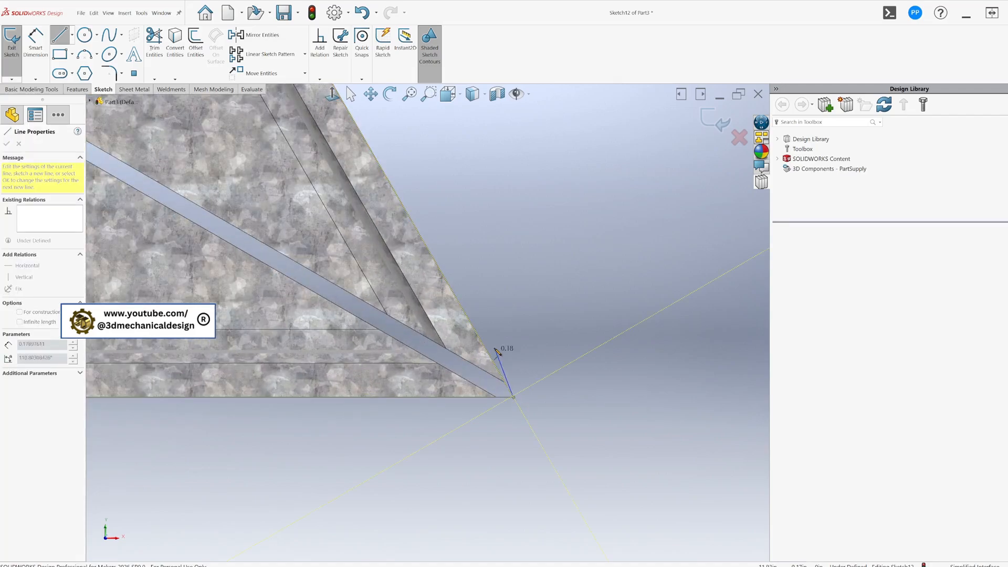
click(435, 262)
click(390, 288)
key(Escape)
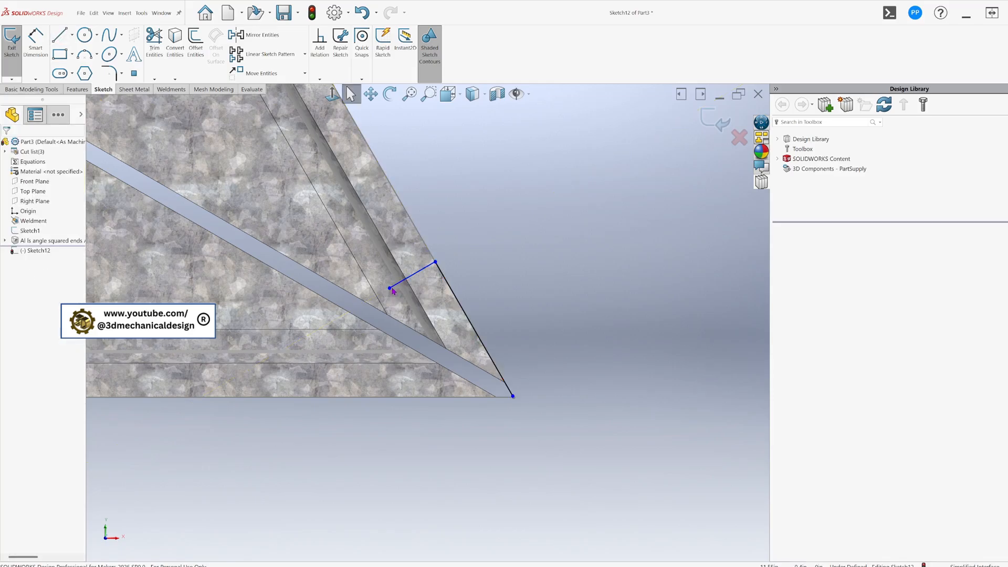
Make that perpendicular line's free end coincident with the slanted member's profile corner at the lower-right miter gap.
click(390, 288)
ctrl+click(388, 315)
key(Escape)
click(390, 288)
ctrl+click(388, 316)
click(21, 283)
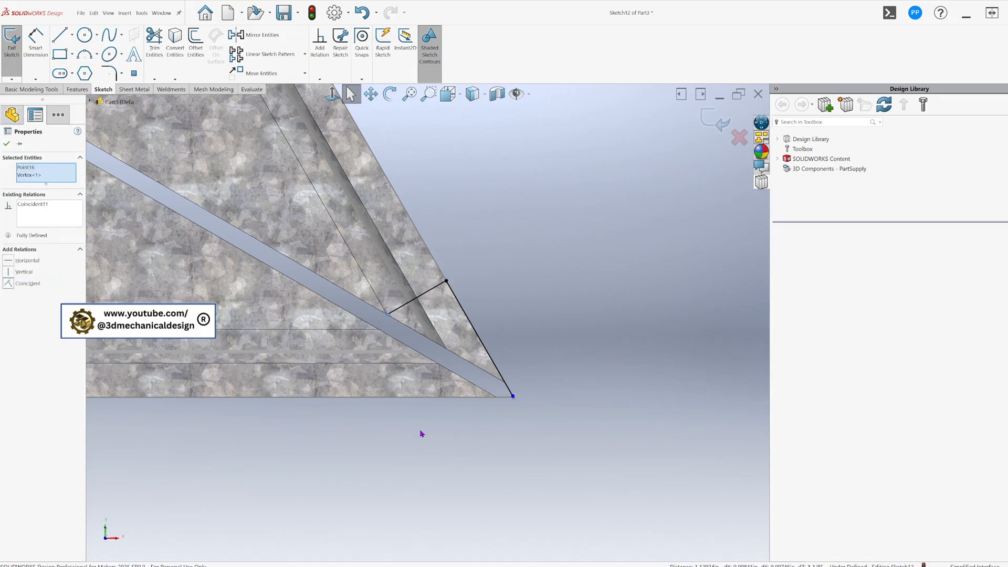
click(435, 443)
Draw a line from the lower-right corner along the base member's outer edge, plus a vertical line about 0.17 in long going up.
key(s)
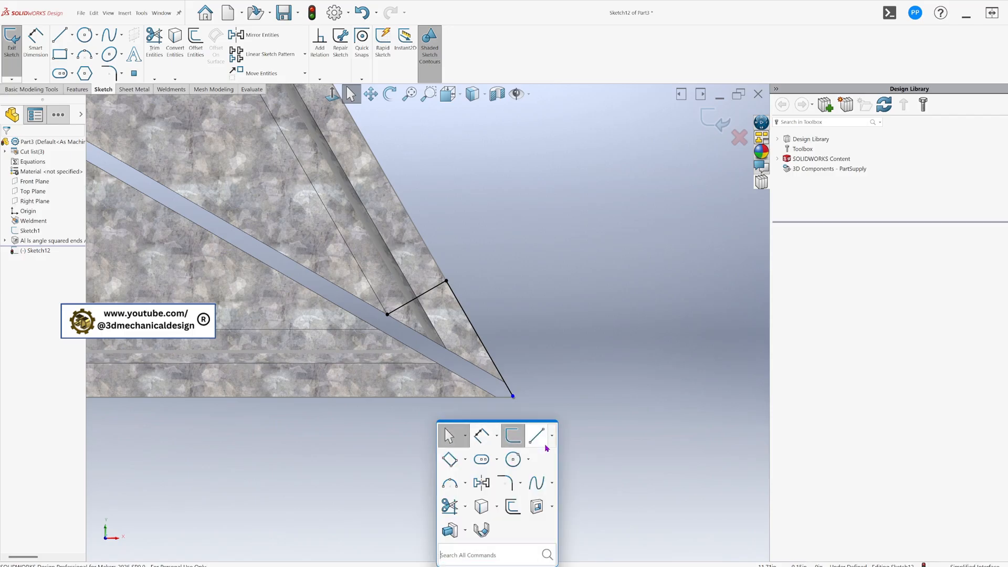
click(537, 430)
click(513, 396)
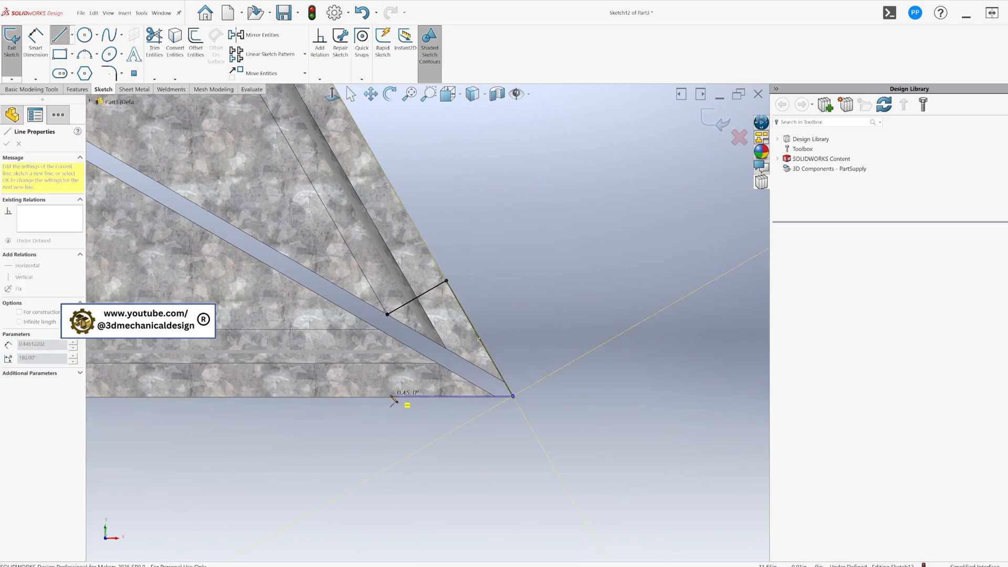
click(370, 397)
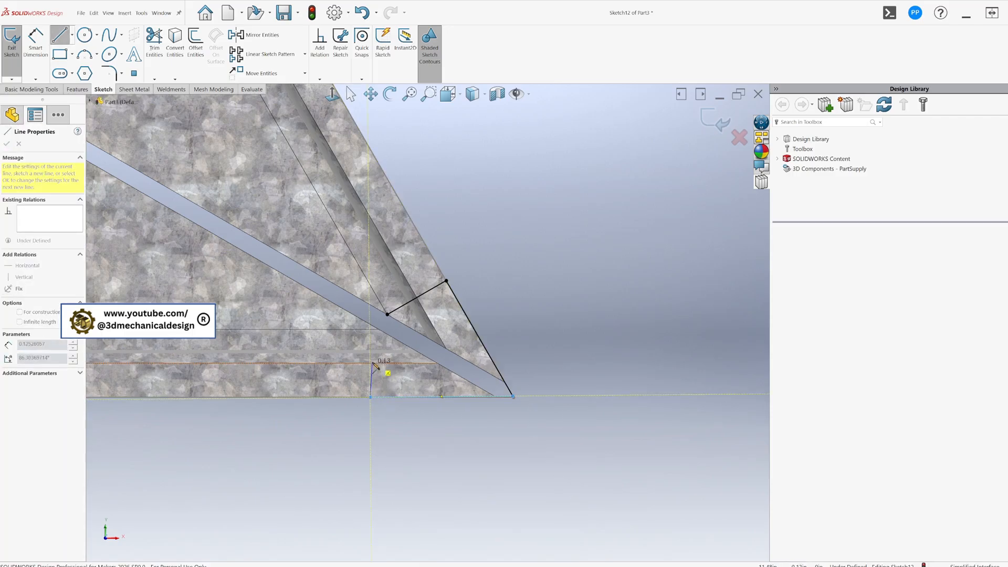
click(370, 352)
key(Escape)
Make the vertical line's upper end coincident with the base member's profile corner at the lower-right miter gap.
click(370, 353)
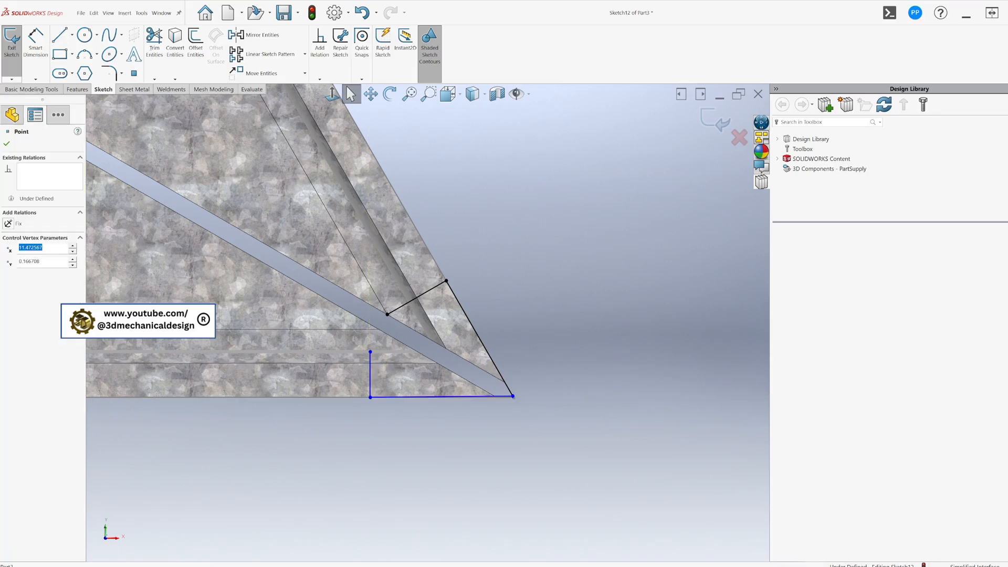
ctrl+click(379, 331)
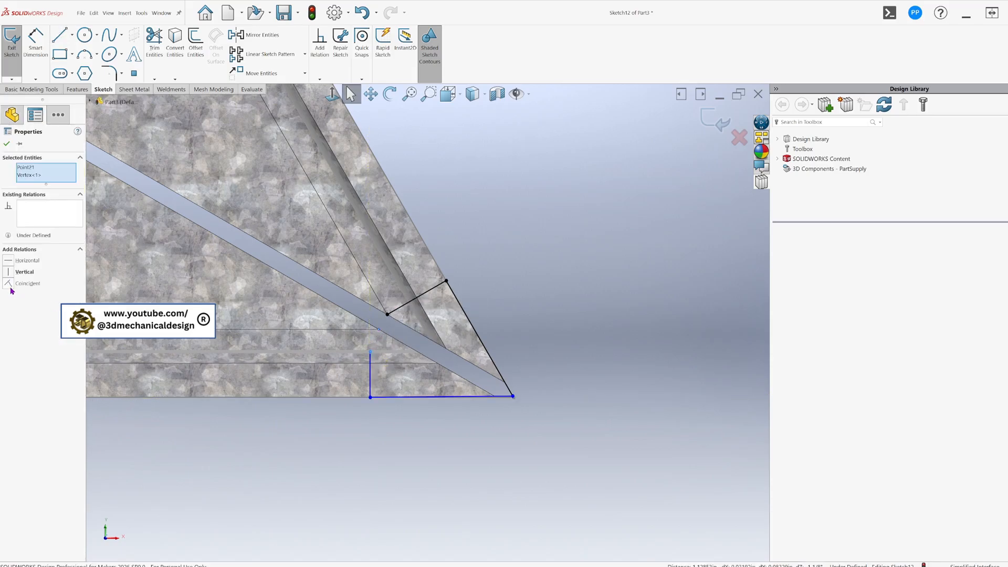
click(11, 286)
click(571, 258)
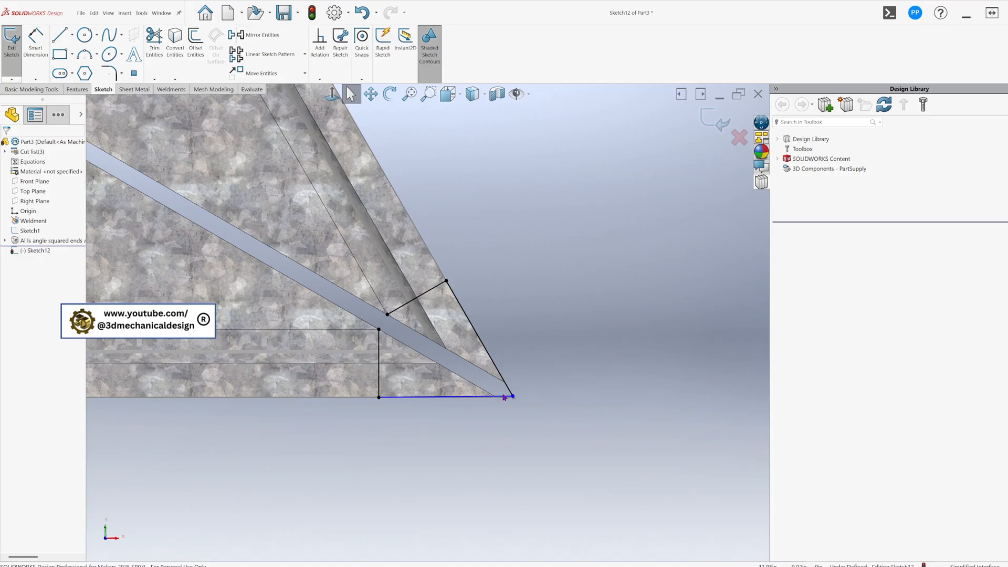
Make the bottom line of the lower-right corner profile collinear with the frame sketch's base line.
drag(514, 397, 517, 403)
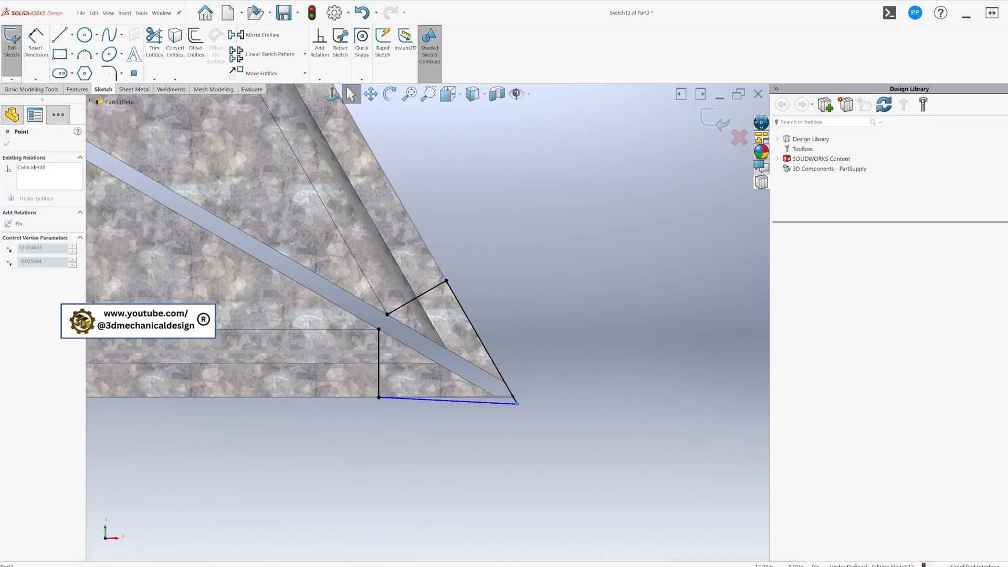
click(493, 398)
ctrl+click(494, 401)
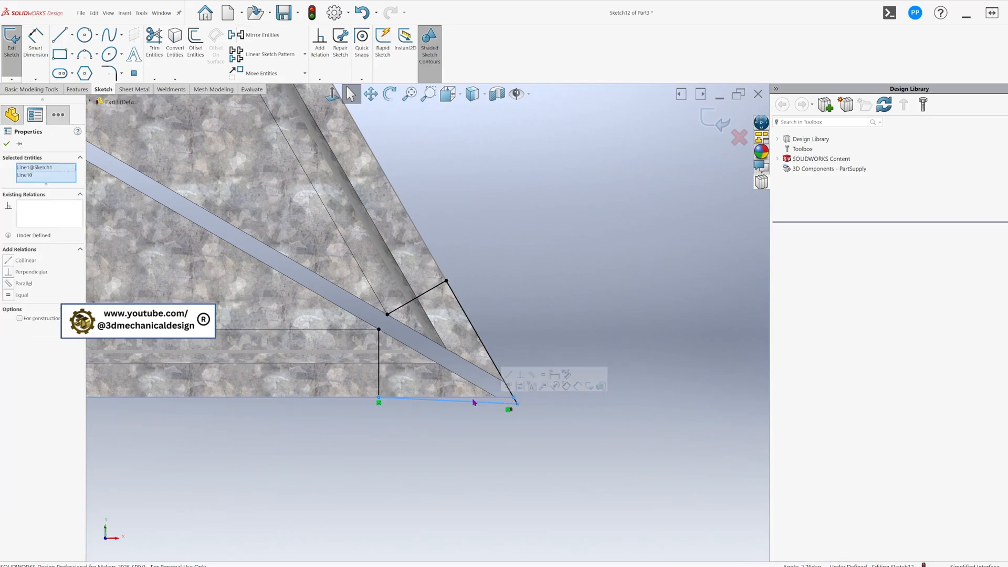
click(6, 261)
click(567, 269)
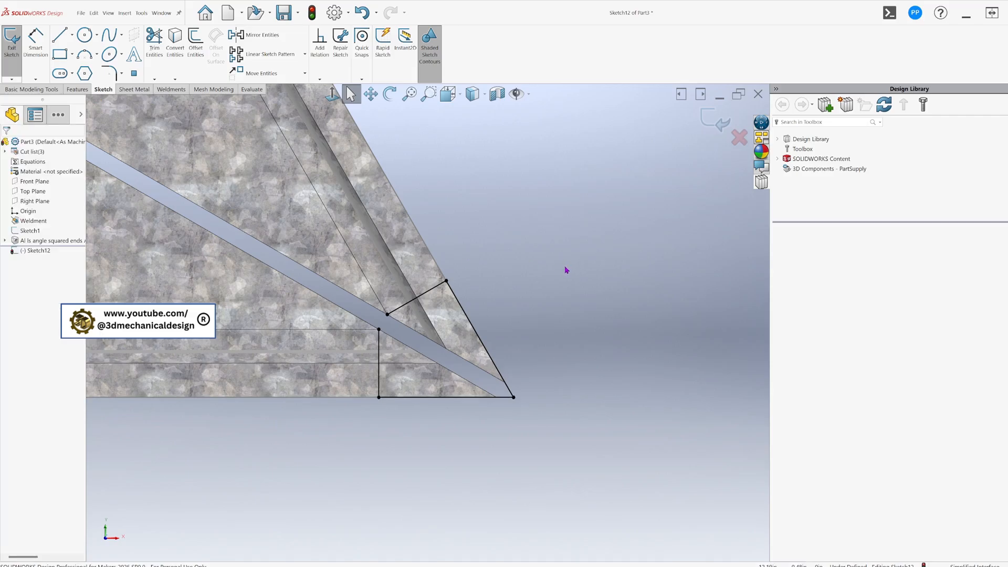
Close the lower-right corner profile with a line between its two inner endpoints, and exit the sketch.
key(s)
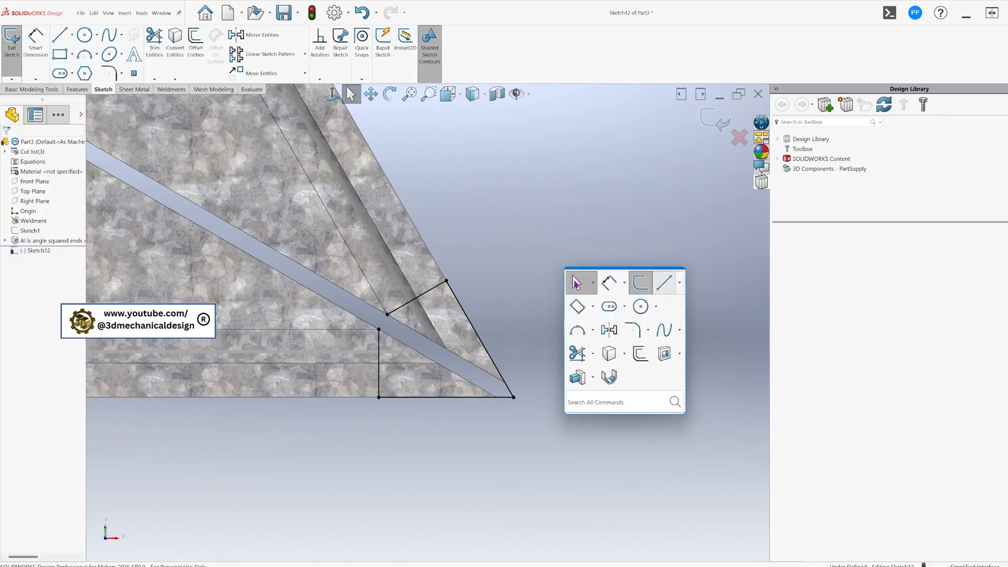
click(666, 282)
click(387, 315)
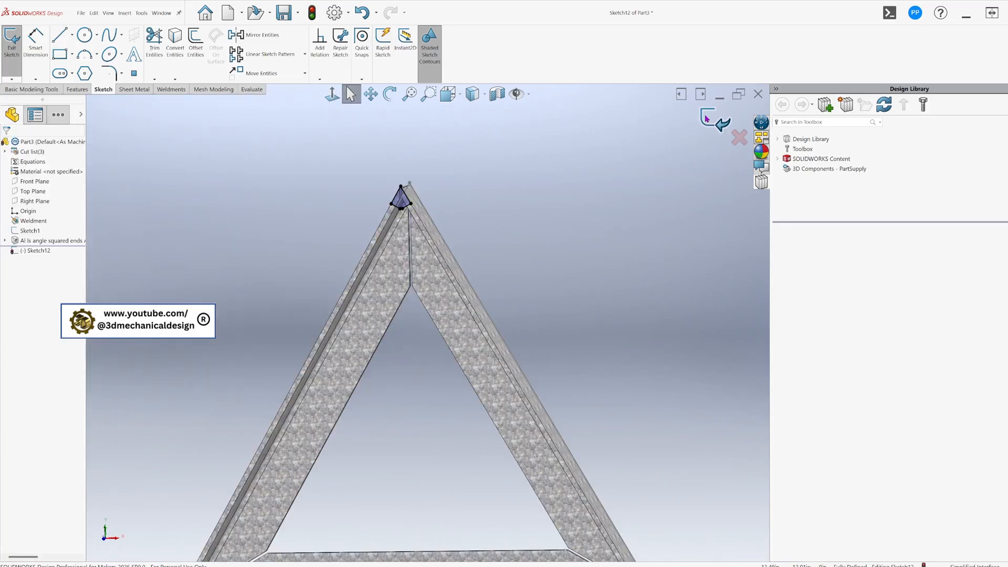
click(711, 121)
Cut-extrude the corner profiles Through All to trim the member ends at the apex and lower-right corner.
key(s)
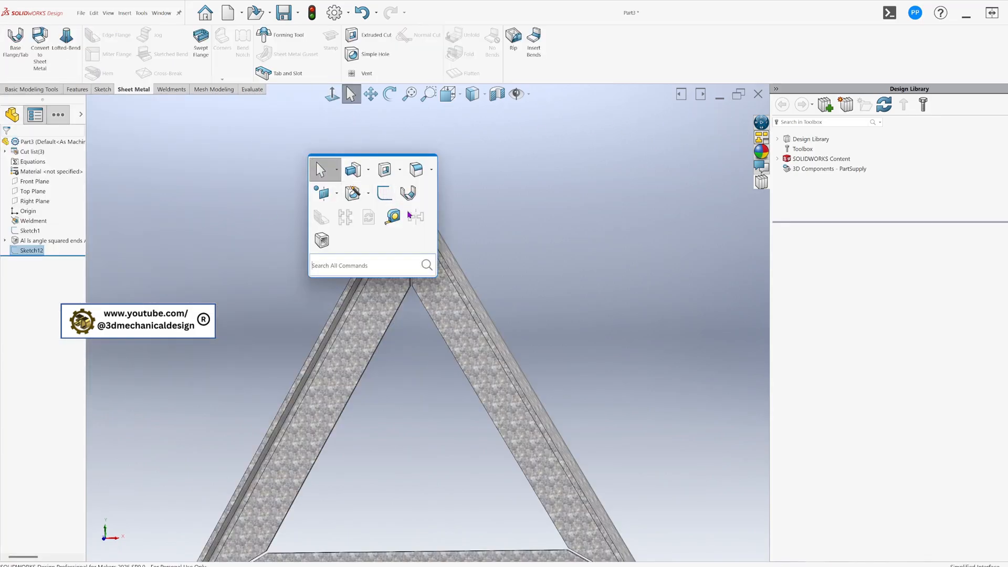
click(368, 169)
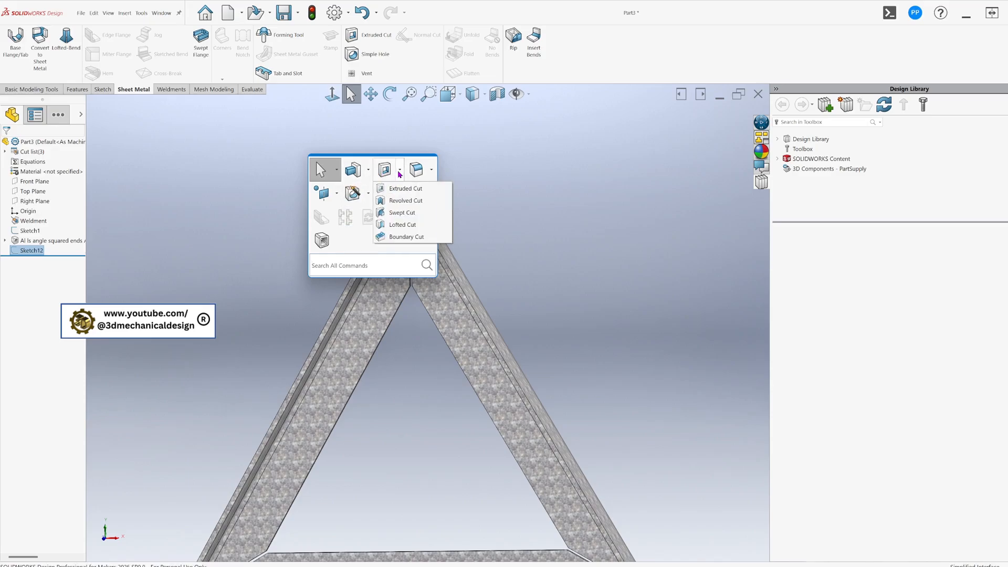
click(368, 189)
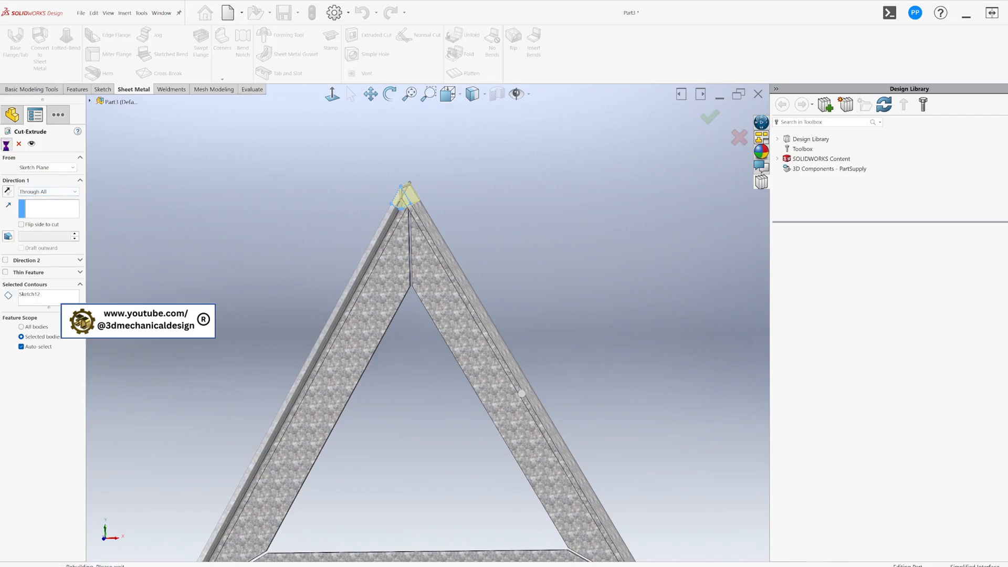
click(7, 143)
Start a new sketch on the narrow front edge face of the left slanted member.
scroll(612, 374, up, 3)
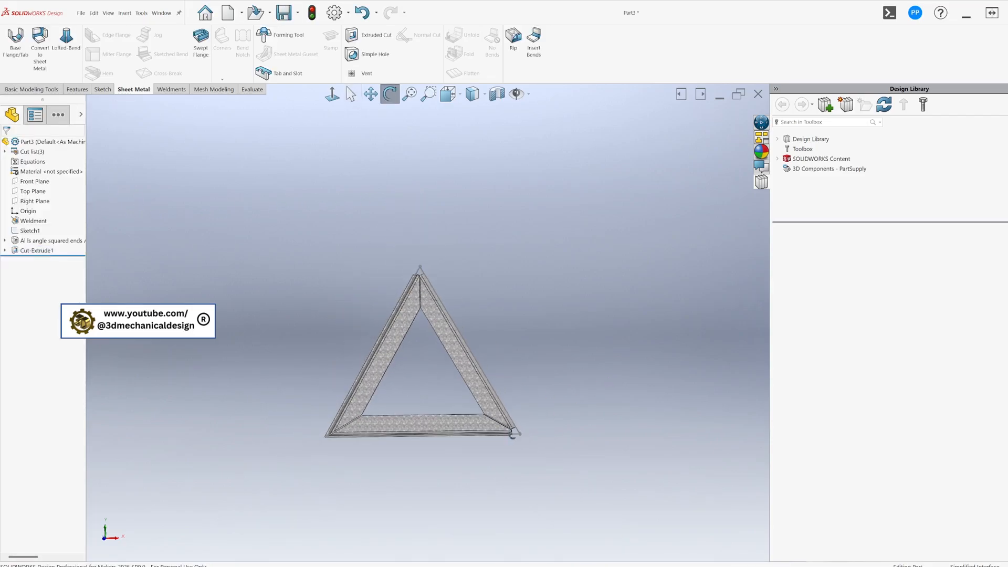
scroll(460, 283, down, 3)
scroll(451, 299, down, 3)
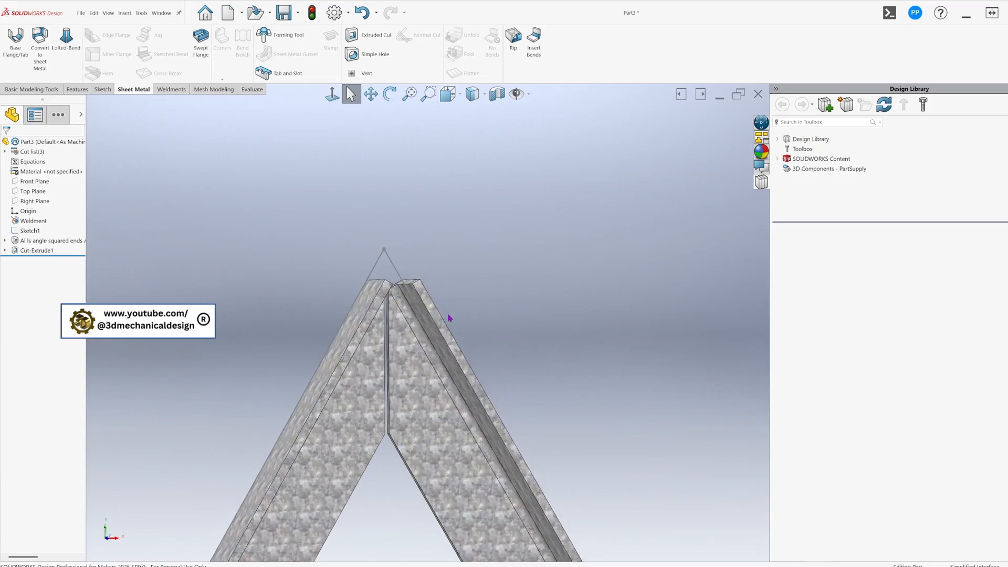
click(406, 304)
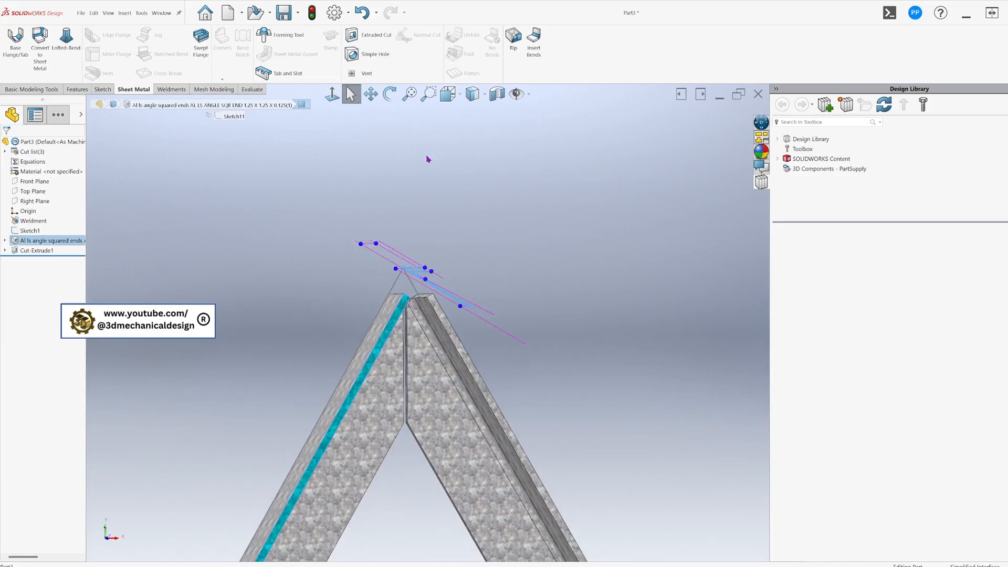
scroll(371, 162, up, 3)
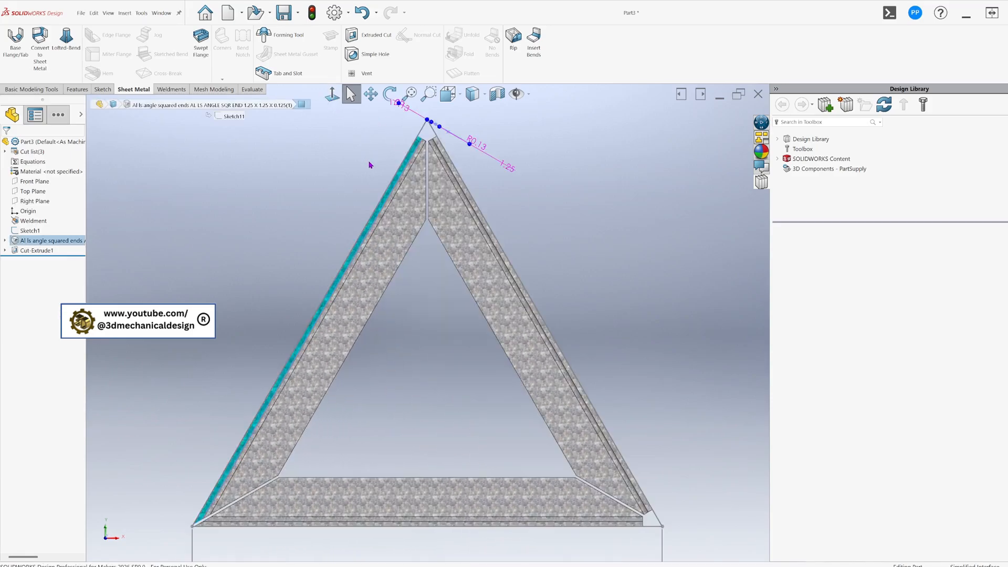
scroll(371, 162, down, 5)
scroll(581, 238, up, 2)
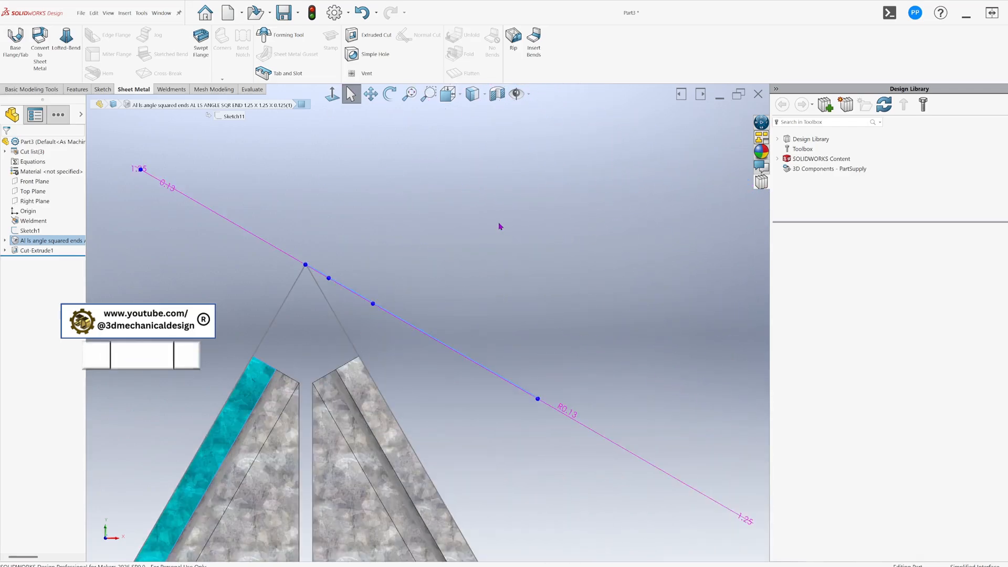
key(s)
click(577, 262)
scroll(436, 152, up, 3)
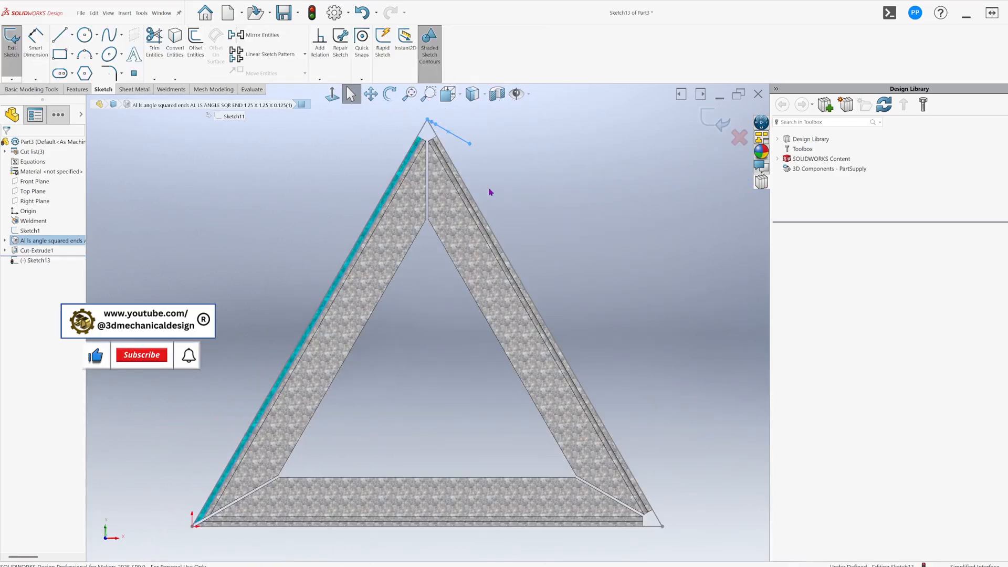
Draw two connected lines from the left member's outer trimmed corner to the frame apex and down to the right member's outer corner.
scroll(456, 157, down, 4)
key(s)
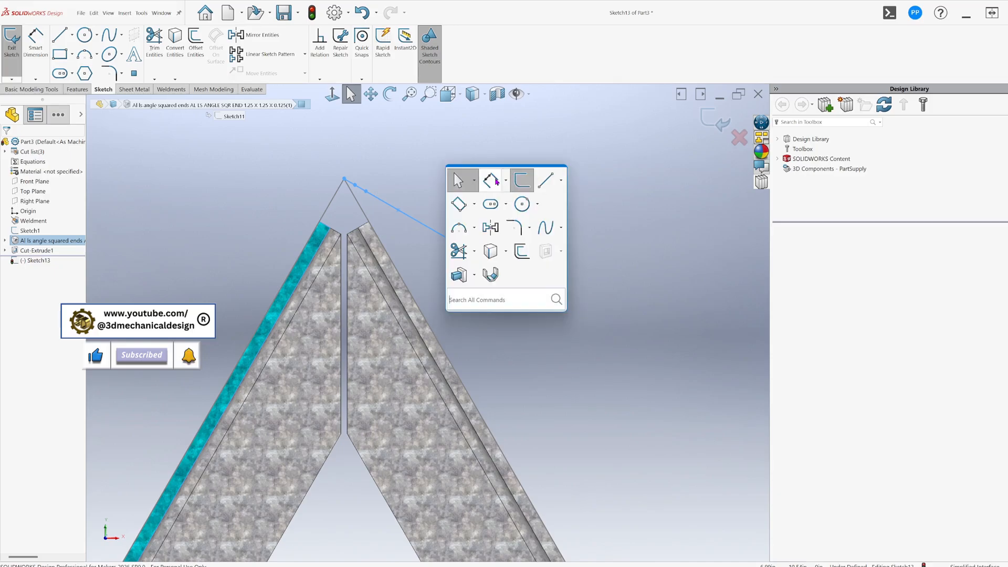
click(545, 184)
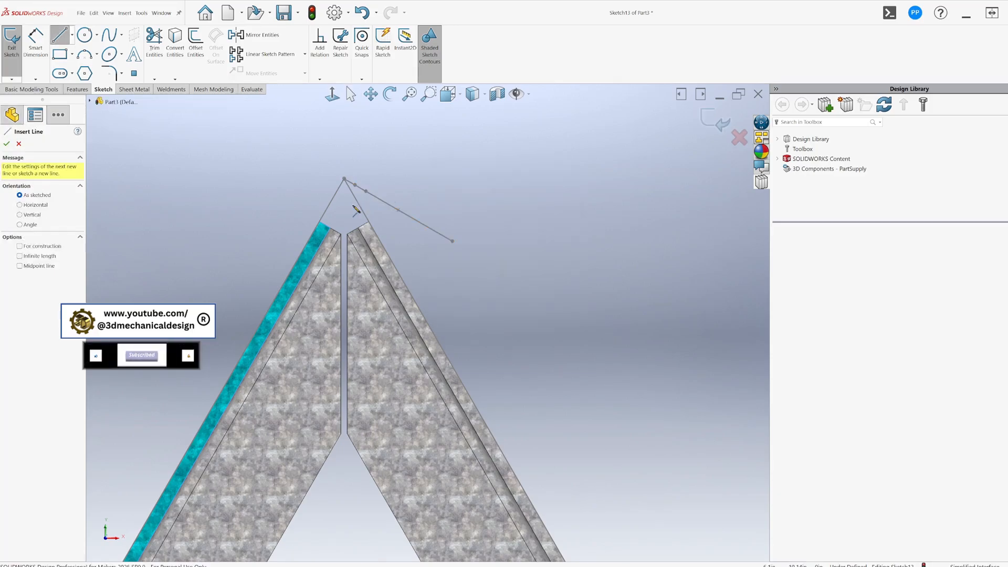
click(319, 222)
click(344, 179)
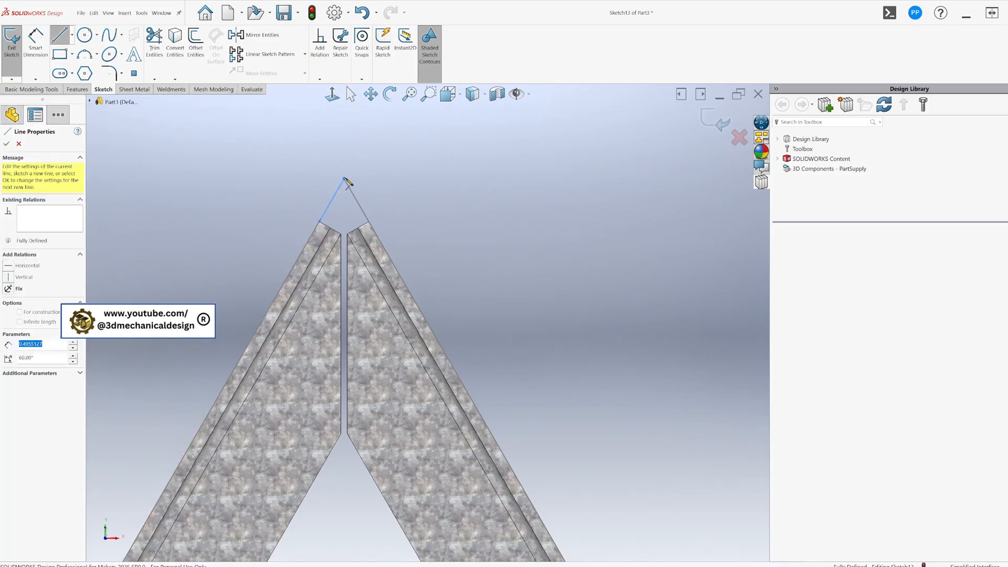
key(Escape)
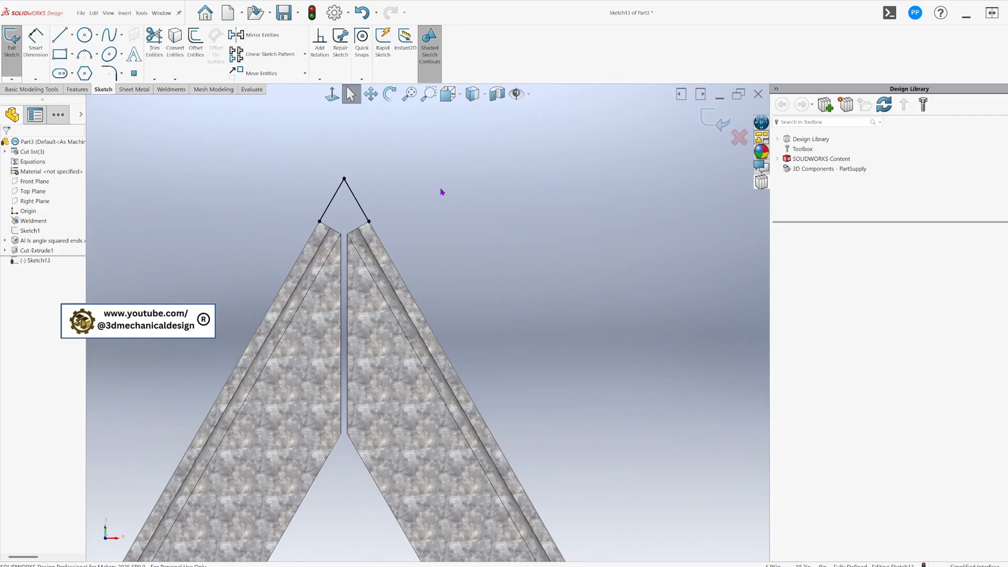
Create a 0.125 in thick base flange from the apex V profile, extending Up To Surface to the frame member's flat rear face.
key(s)
click(488, 299)
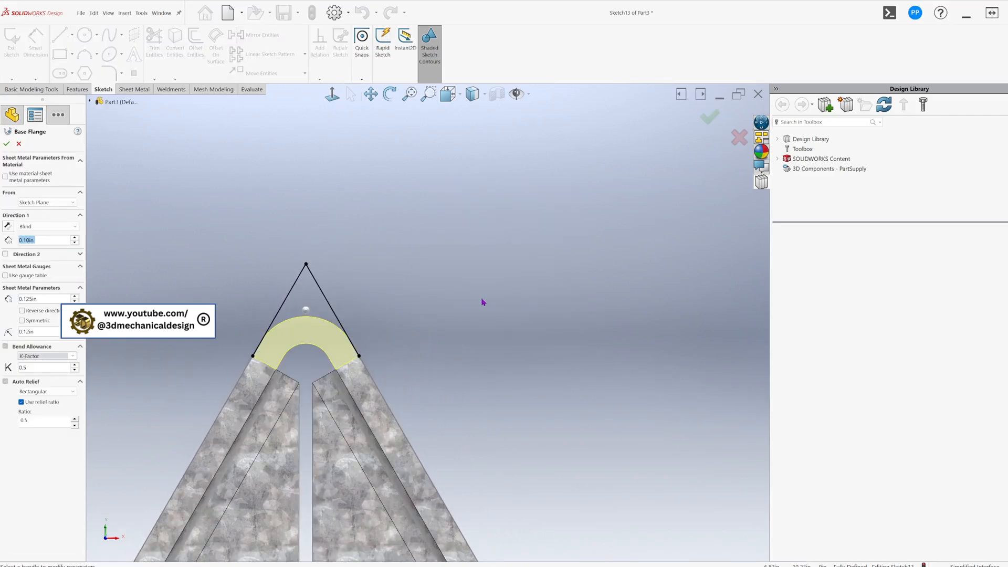
click(42, 299)
click(58, 227)
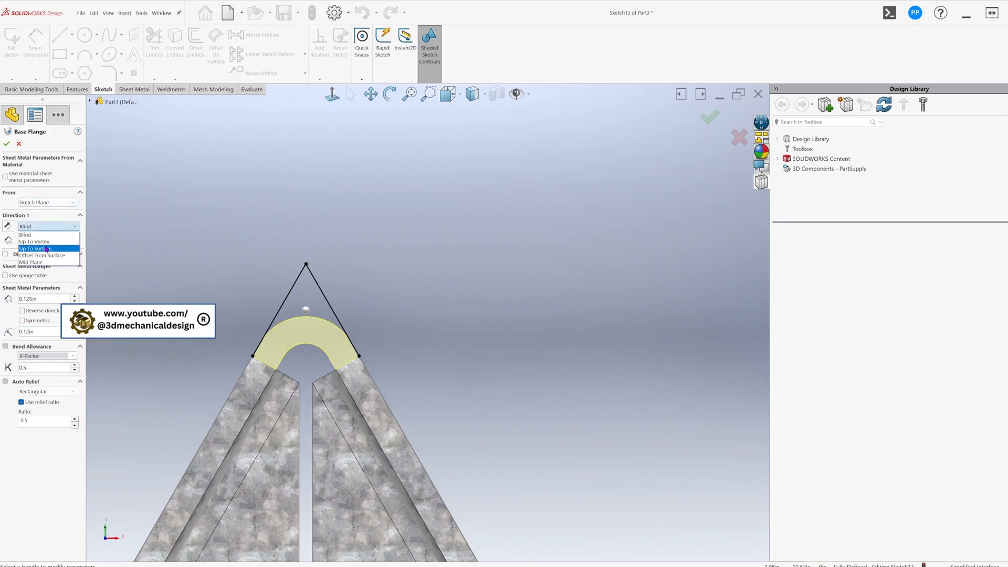
click(47, 249)
middle_drag(223, 348, 332, 380)
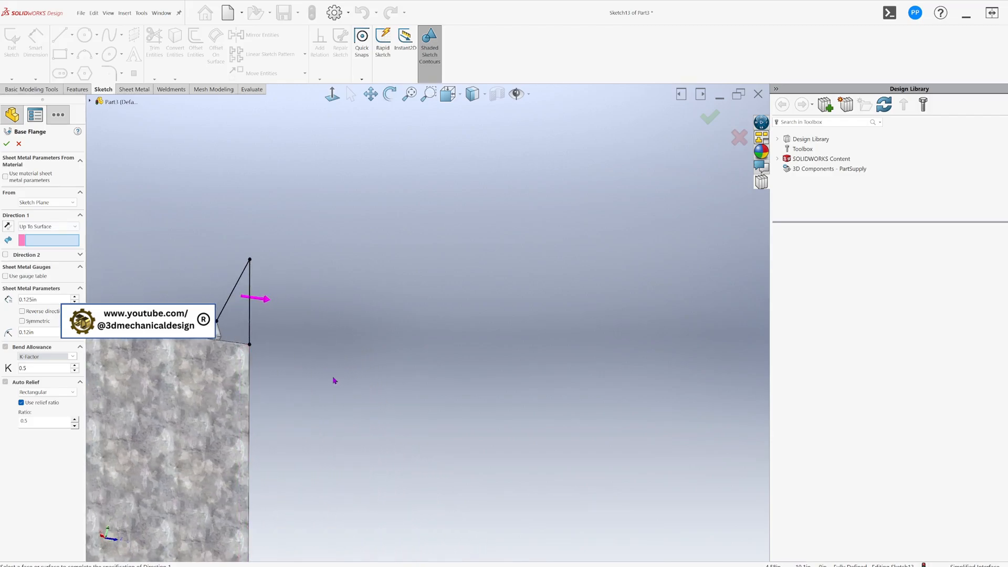
scroll(312, 372, up, 4)
click(226, 330)
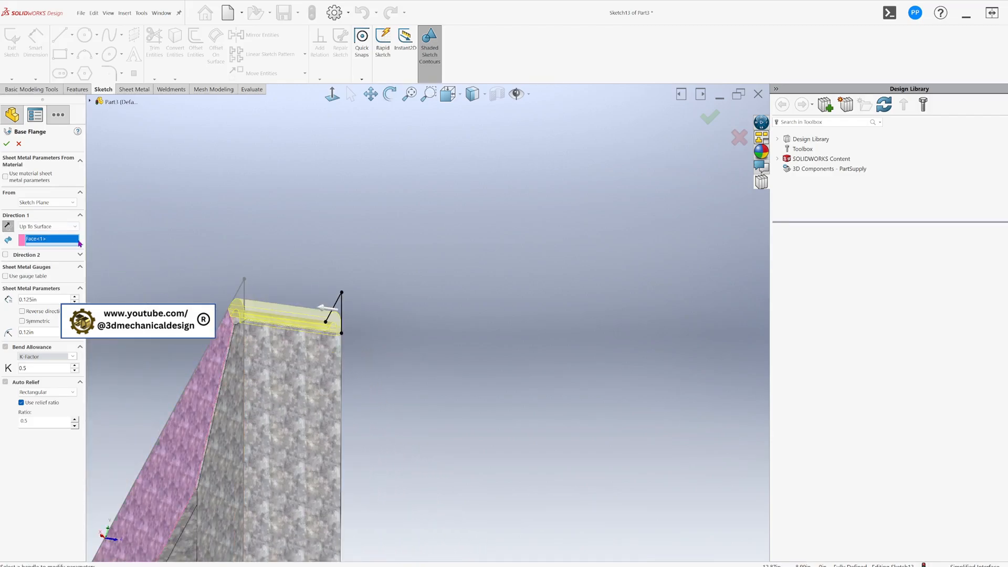
click(6, 144)
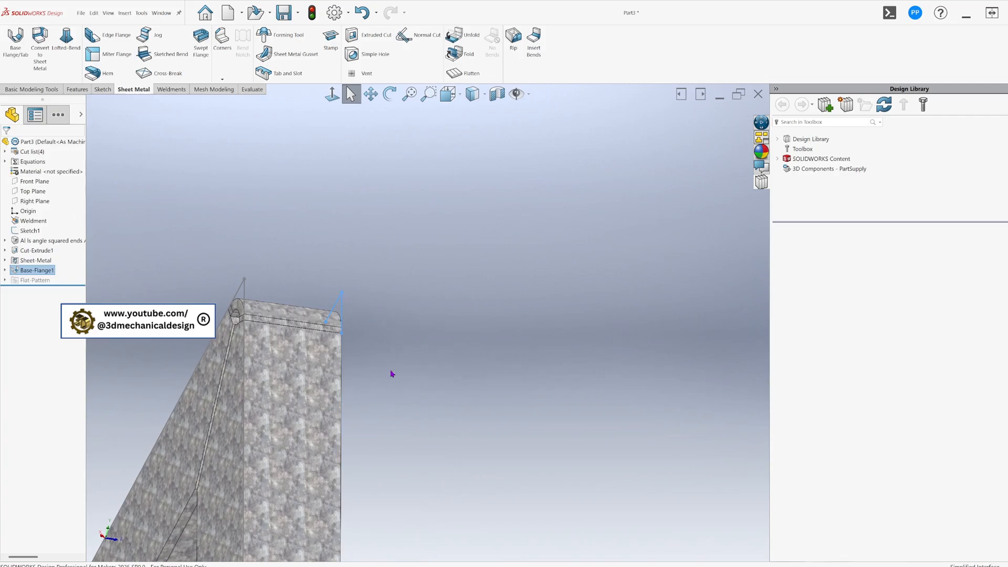
Start a new sketch on the right slanted member's narrow front edge face for the lower-right corner.
scroll(392, 374, up, 5)
middle_drag(508, 494, 445, 401)
scroll(452, 315, down, 6)
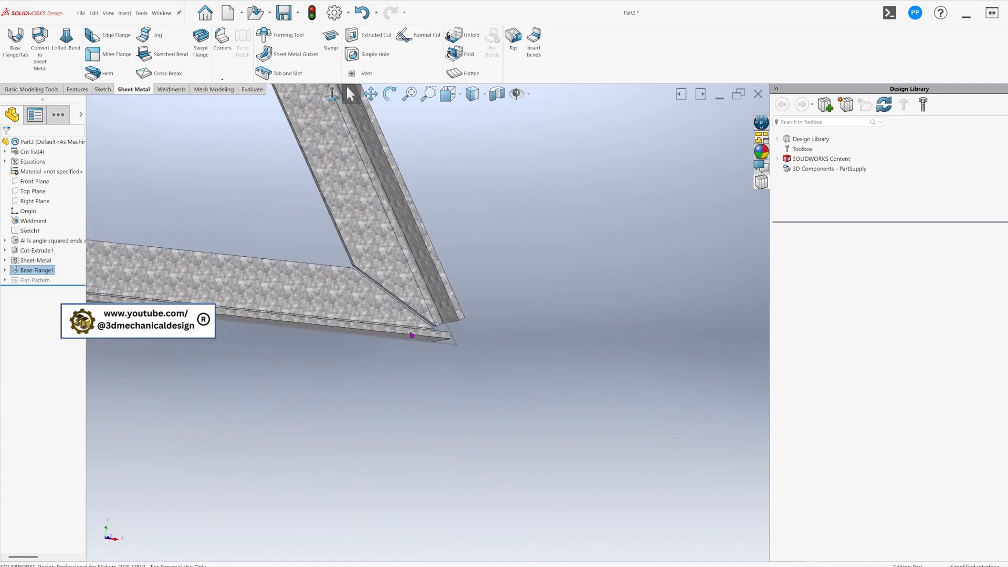
click(455, 296)
middle_drag(454, 296, 434, 300)
key(s)
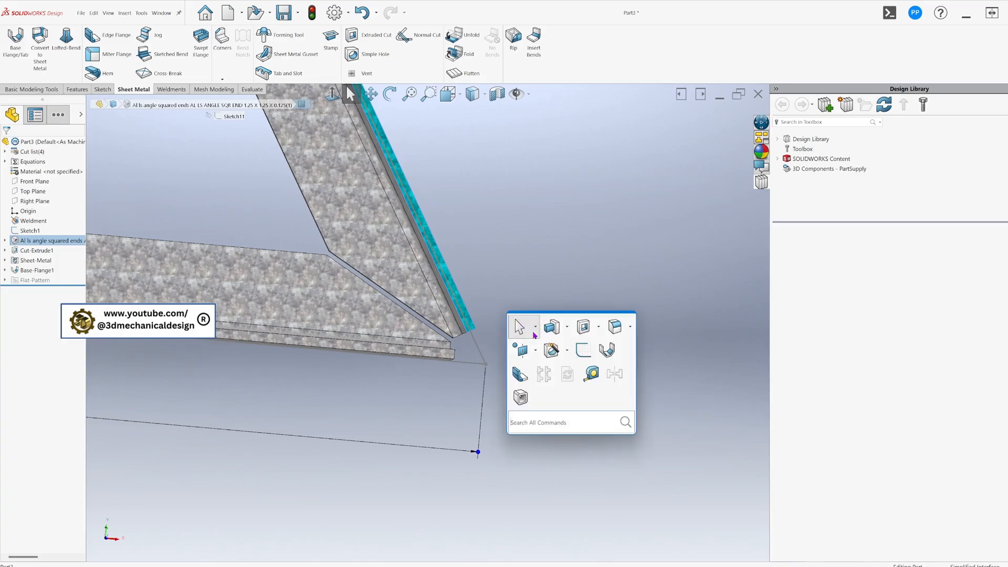
click(578, 349)
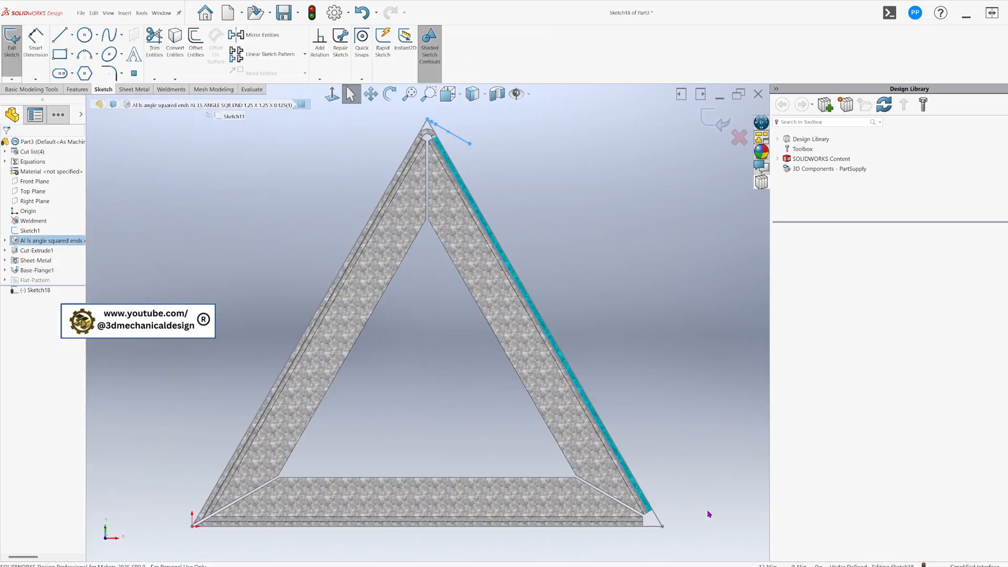
Draw two connected lines from the slanted member's outer trimmed corner to the lower-right frame vertex and back to the base member's lower end corner.
key(s)
click(809, 444)
scroll(657, 499, down, 8)
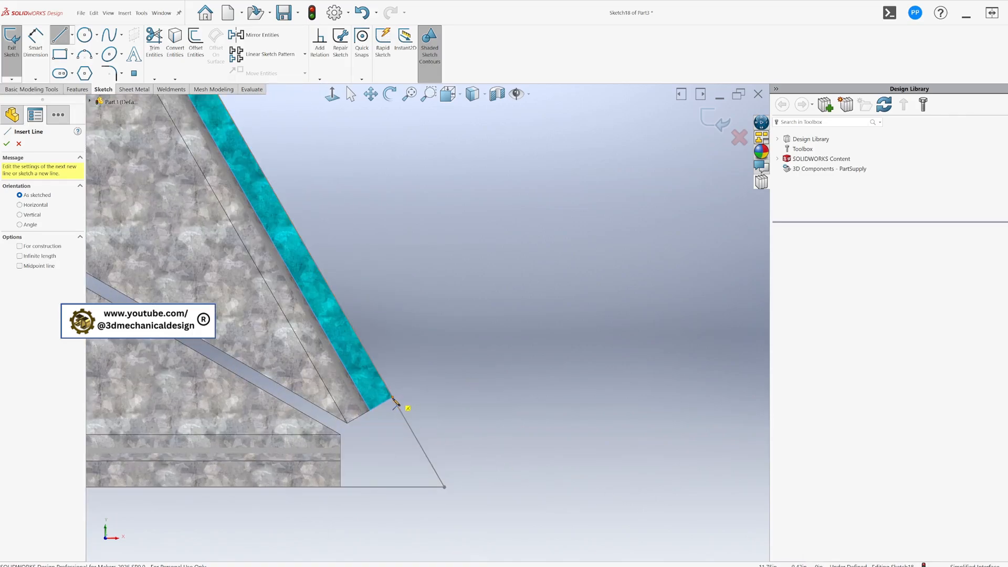
click(392, 397)
click(444, 487)
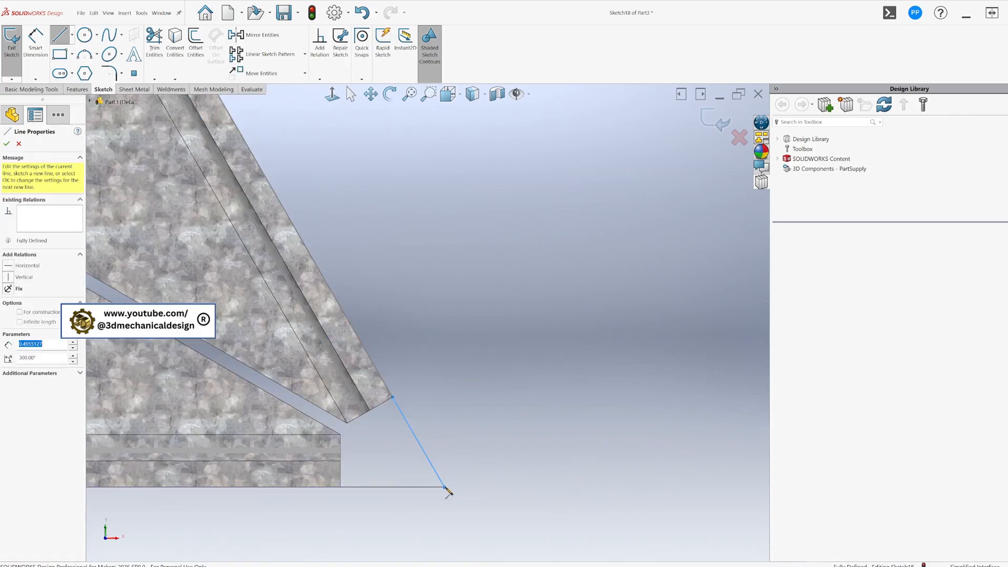
click(341, 487)
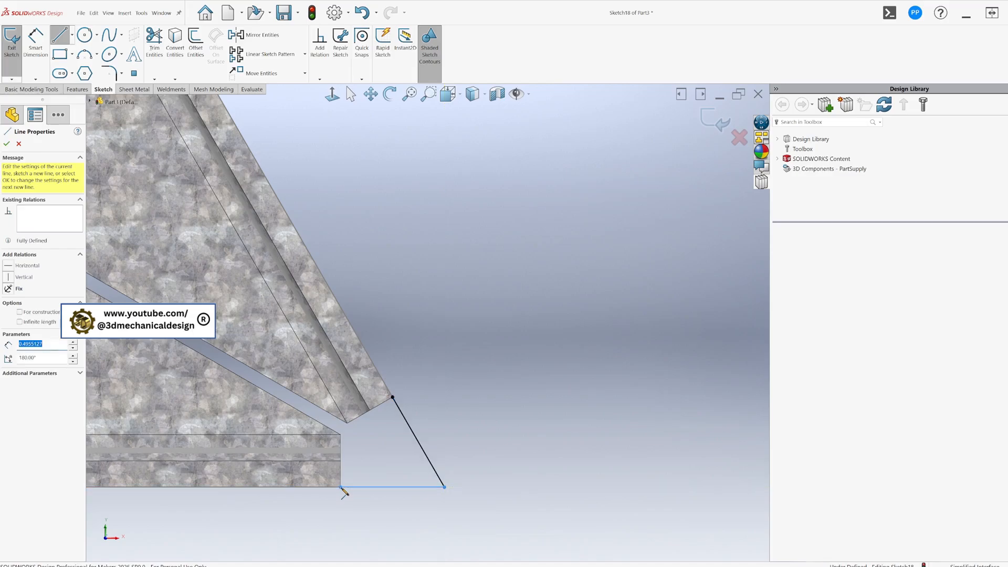
key(Escape)
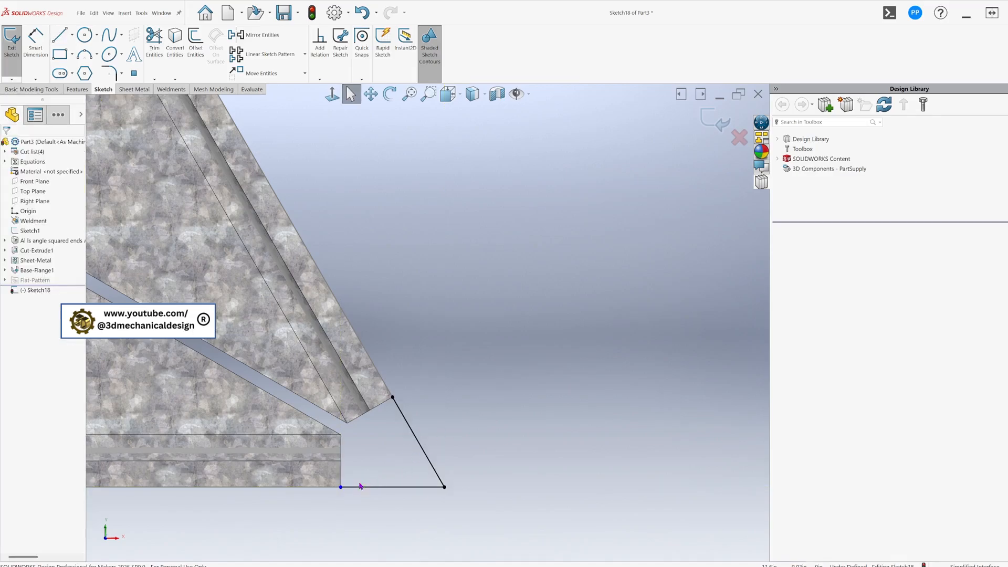
Make the free end of the horizontal line coincident with the base member's vertical end edge.
click(341, 488)
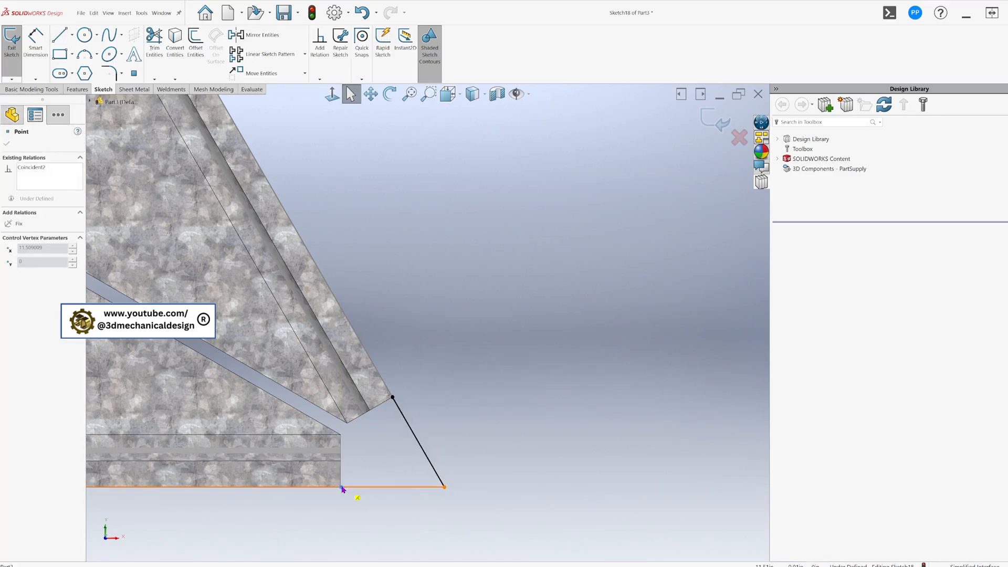
click(349, 499)
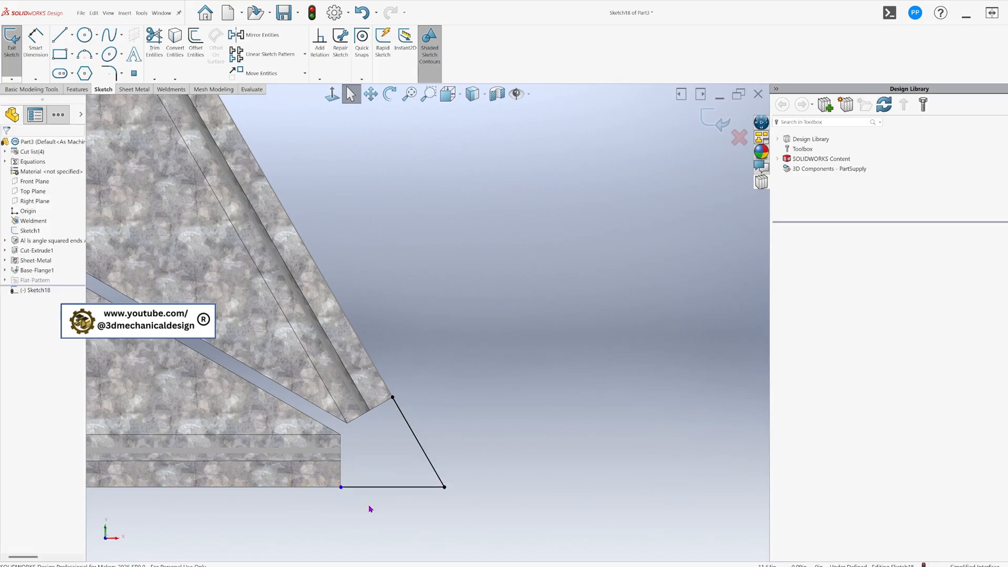
scroll(357, 497, down, 5)
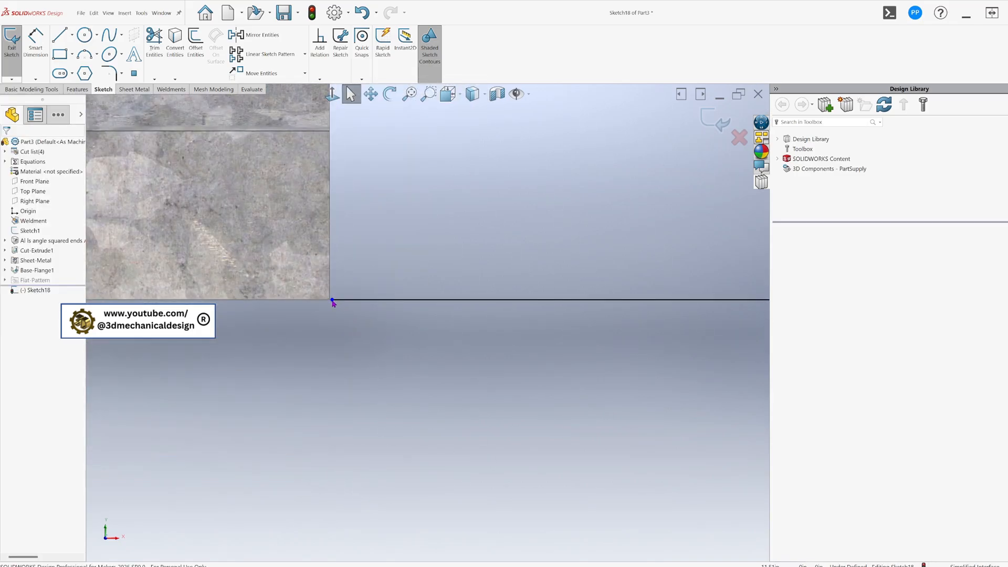
click(333, 301)
ctrl+click(331, 261)
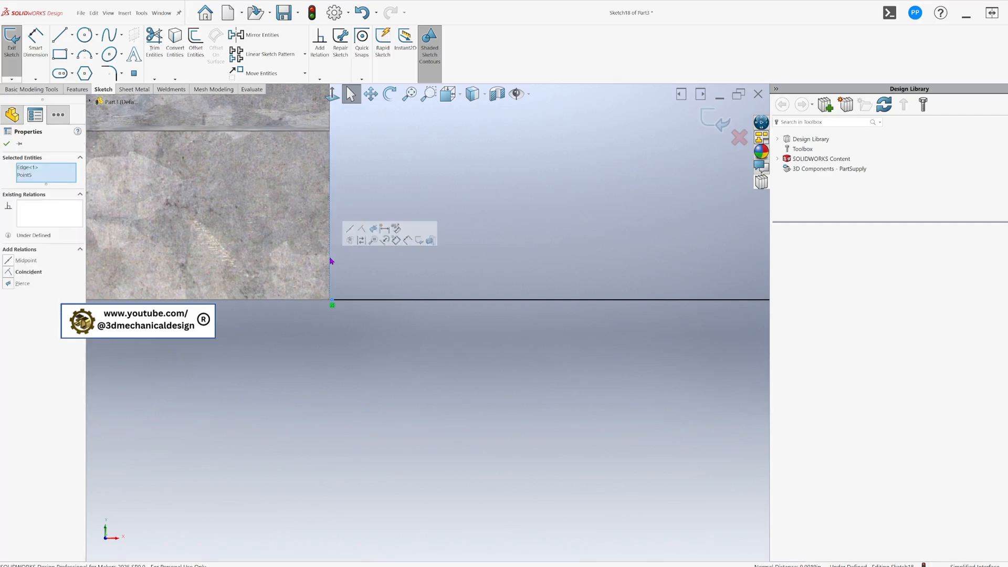
click(8, 273)
scroll(473, 271, up, 5)
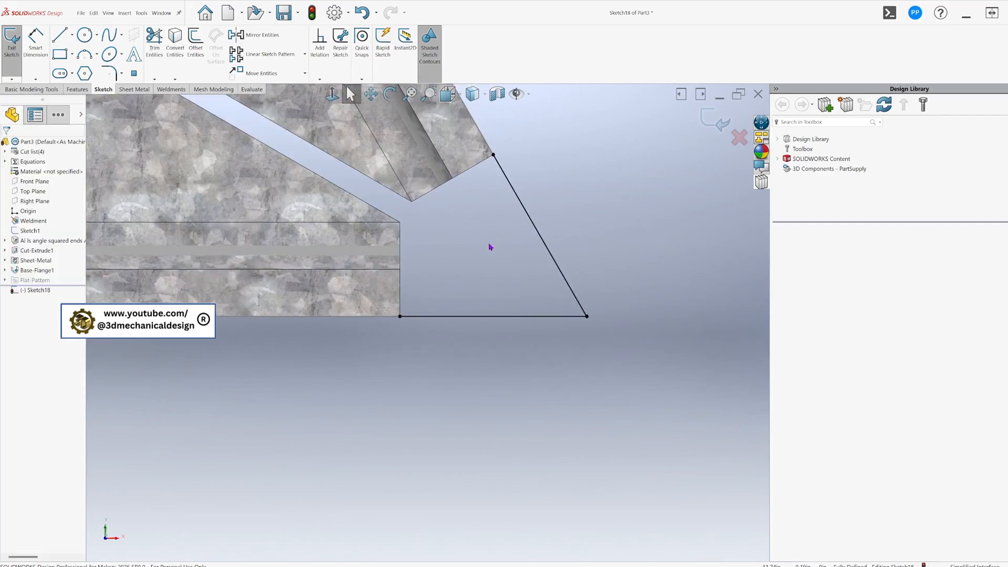
Create a base flange from the lower-right corner profile, extending Up To Surface to the slanted member's flat rear face.
key(s)
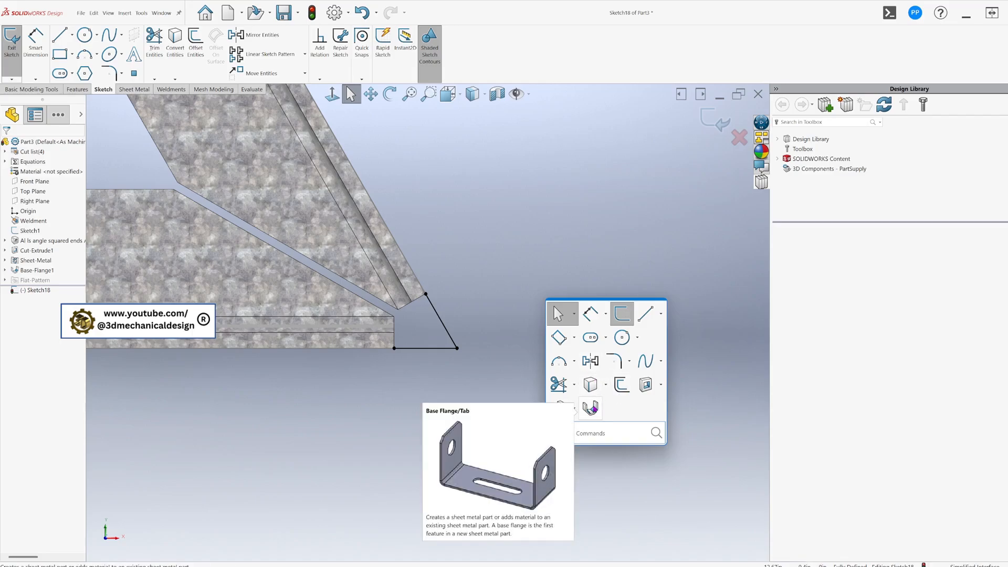
click(594, 409)
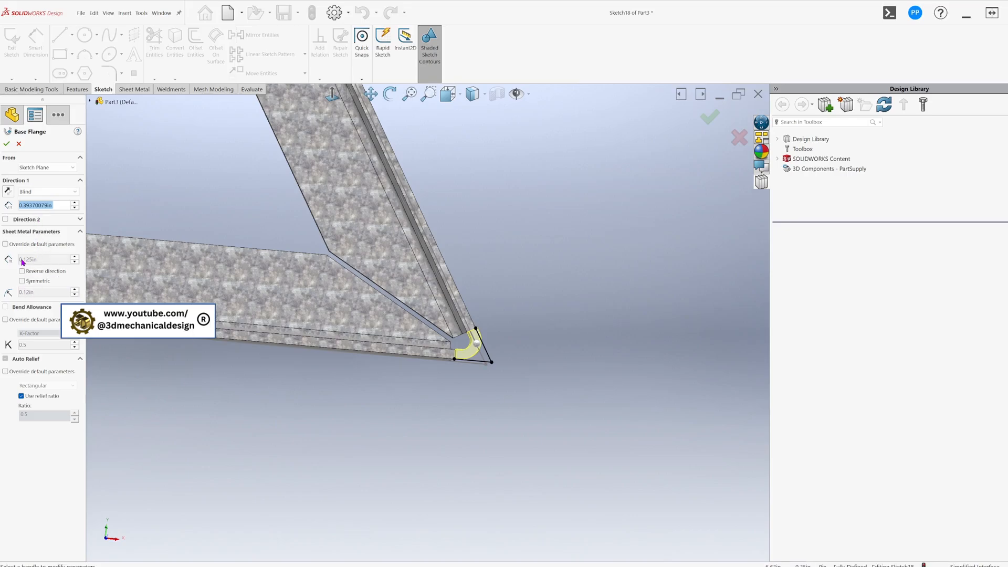
click(53, 191)
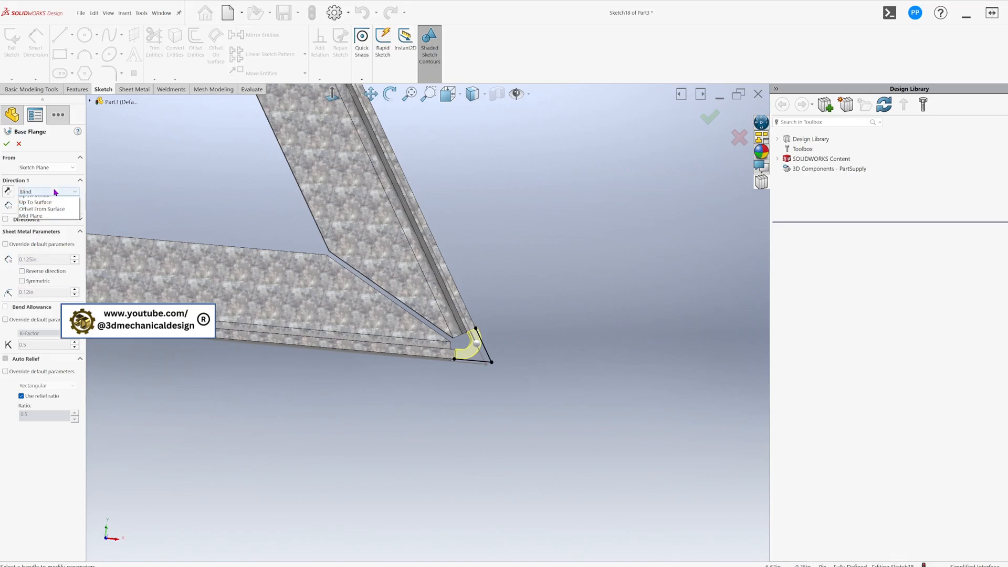
click(36, 214)
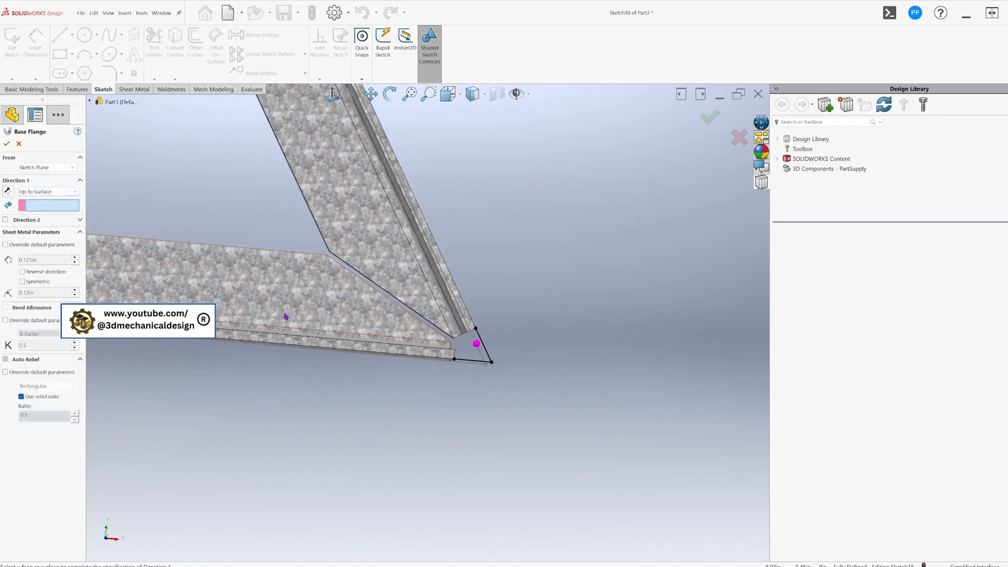
middle_drag(287, 316, 348, 292)
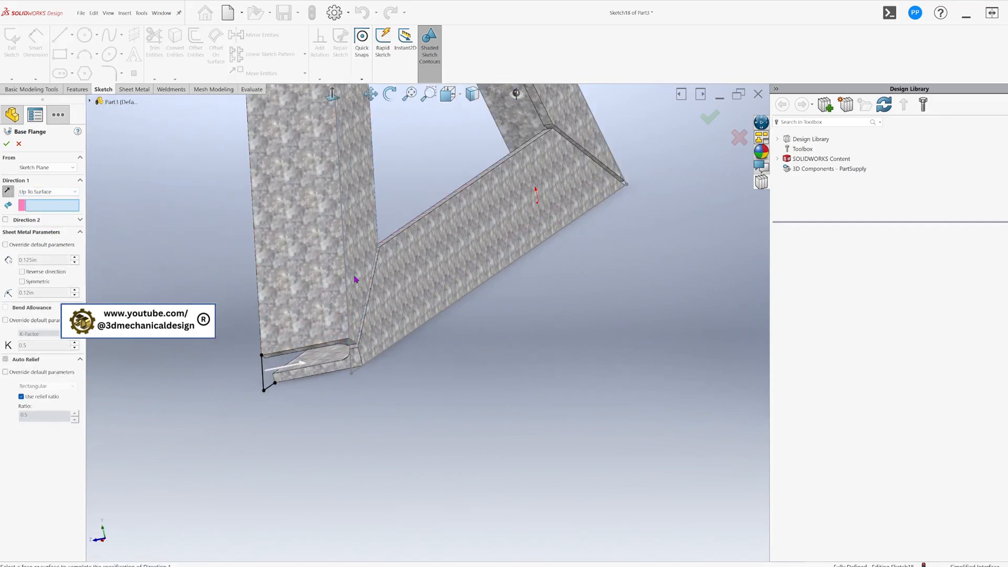
click(354, 278)
click(9, 144)
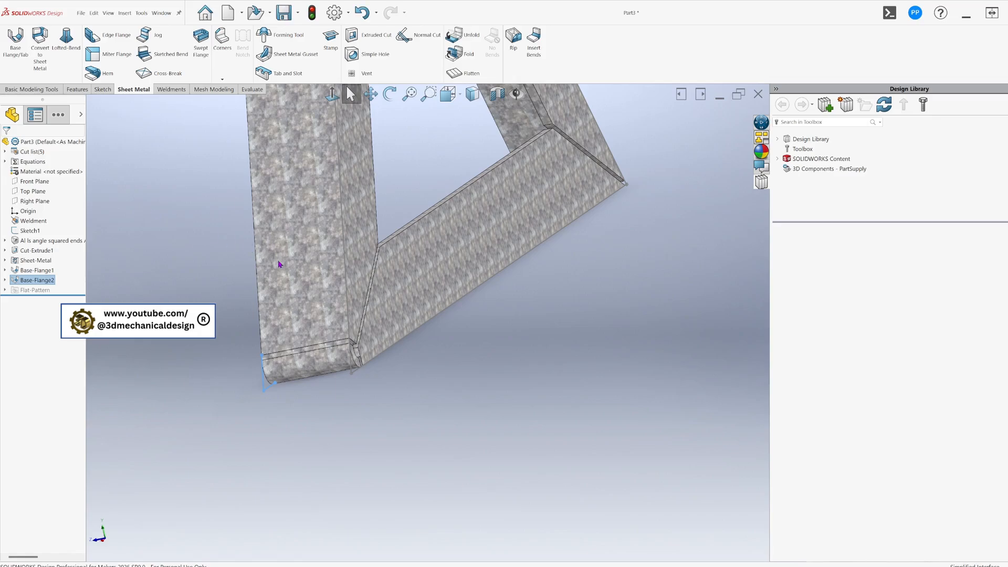
Examine the lower-right corner flange and the open lower-left corner, and view the frame square-on to its front face.
middle_drag(279, 262, 362, 230)
scroll(361, 233, up, 5)
scroll(349, 394, down, 10)
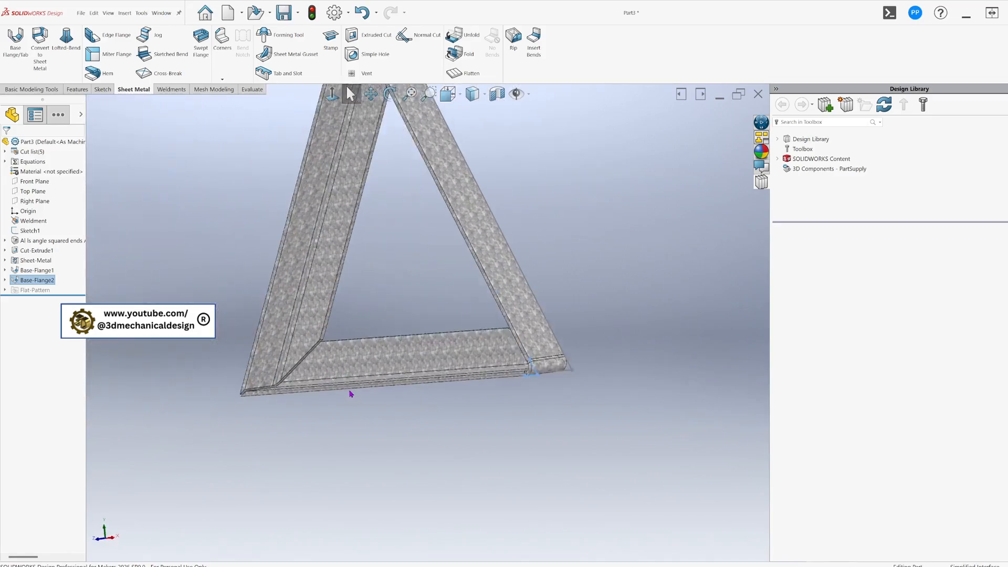
scroll(217, 307, down, 1)
scroll(217, 307, up, 1)
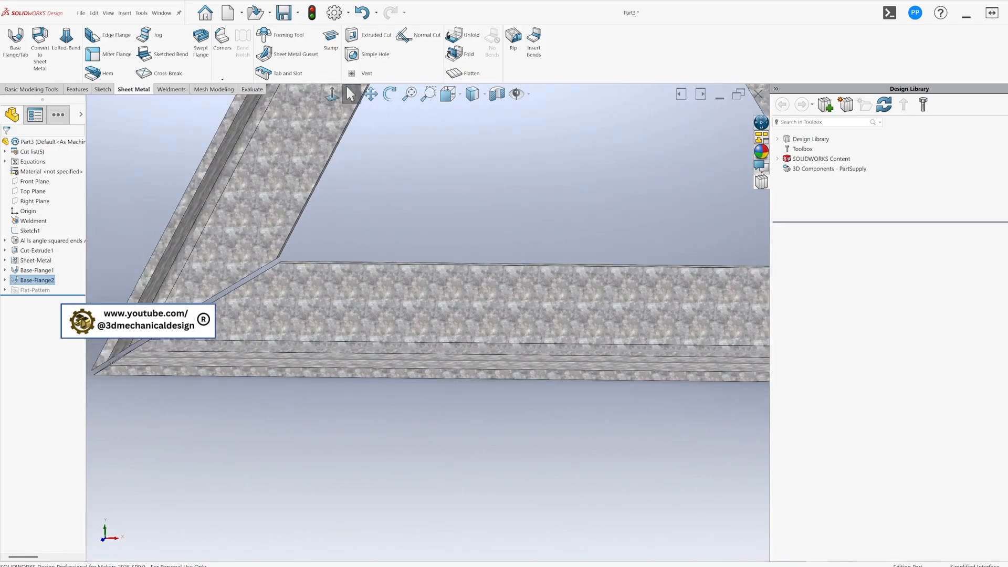
scroll(226, 328, up, 3)
scroll(227, 328, down, 2)
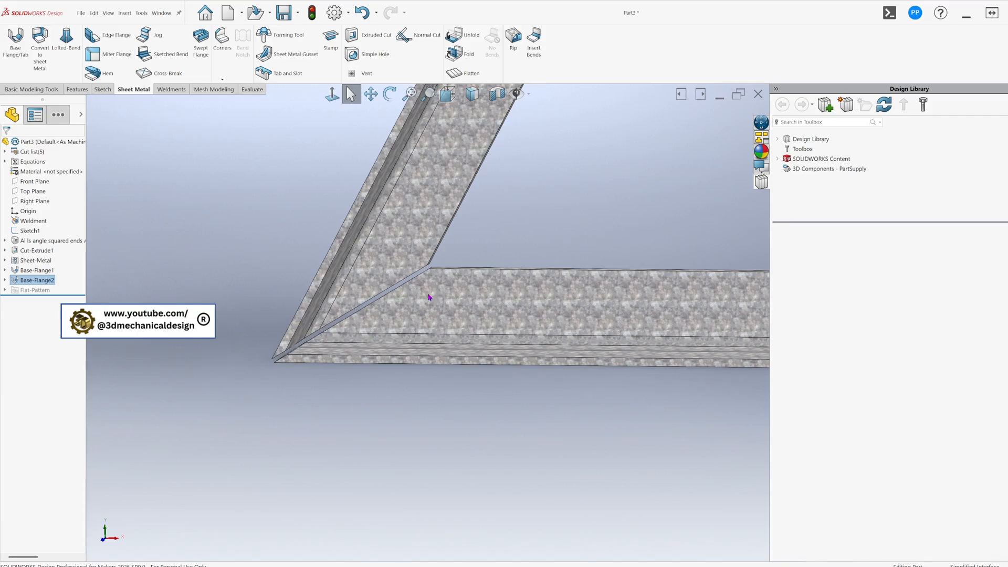
scroll(427, 293, up, 3)
scroll(479, 221, down, 1)
click(470, 175)
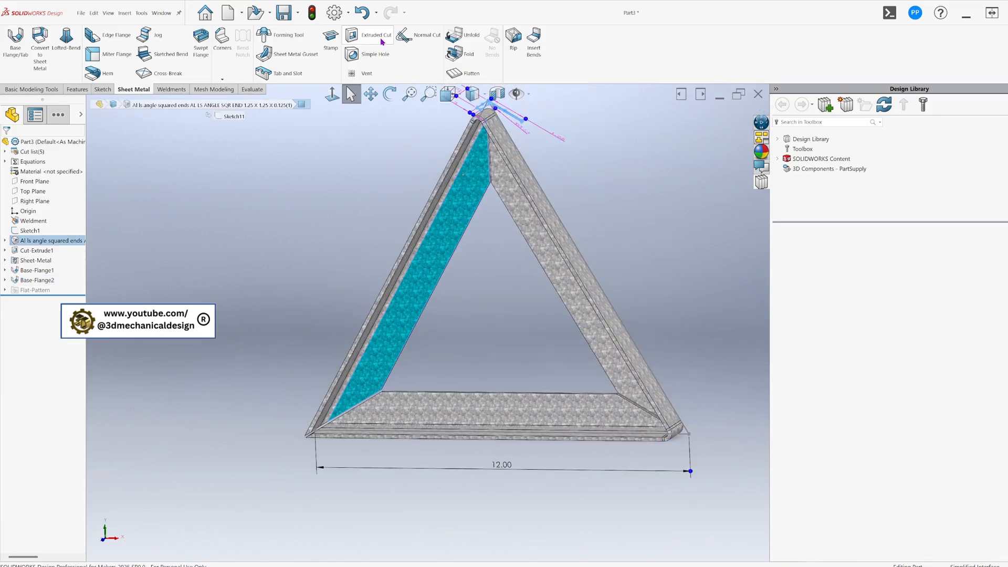
click(333, 94)
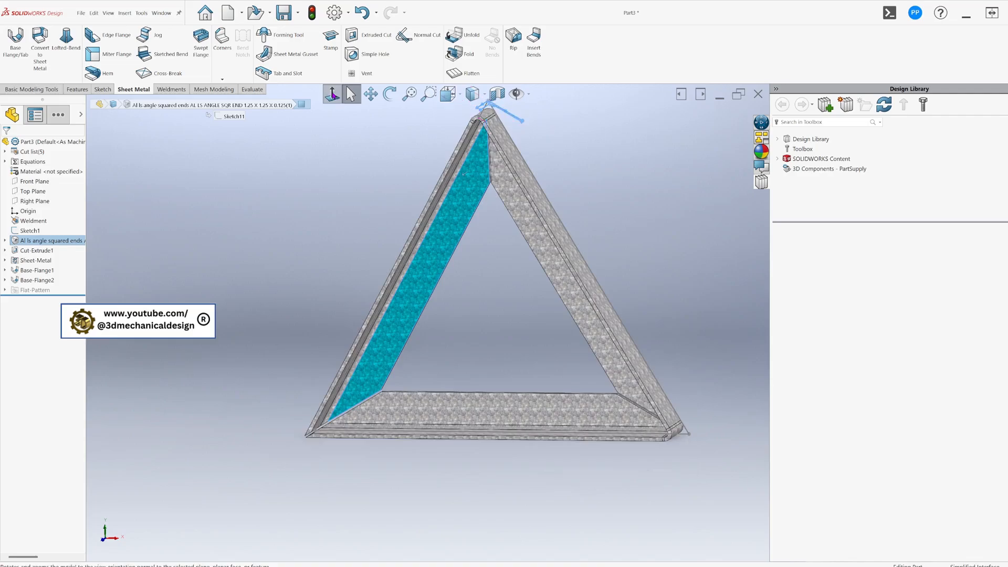
click(543, 182)
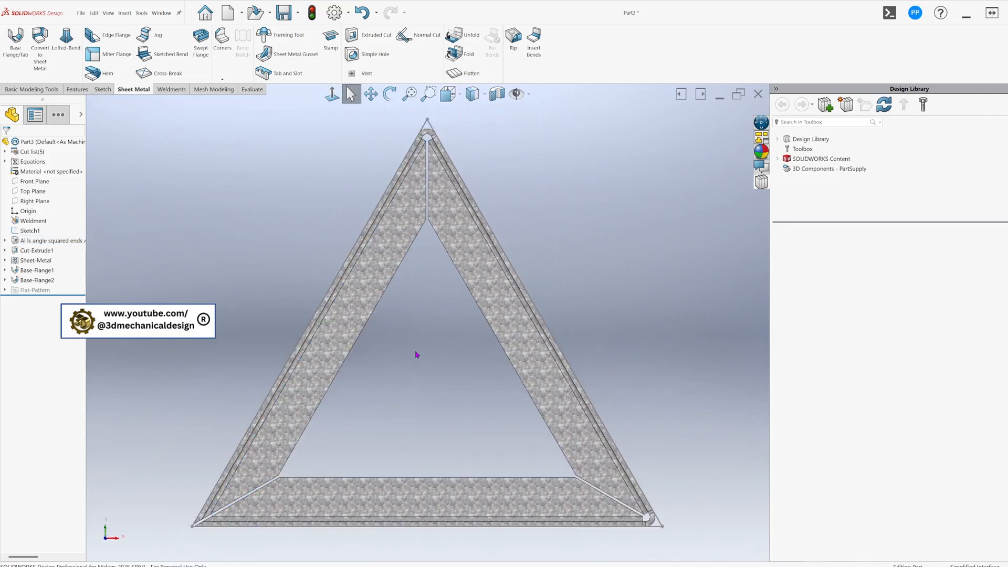
Combine the three angle members and both corner base flanges into one body using the Add operation.
key(s)
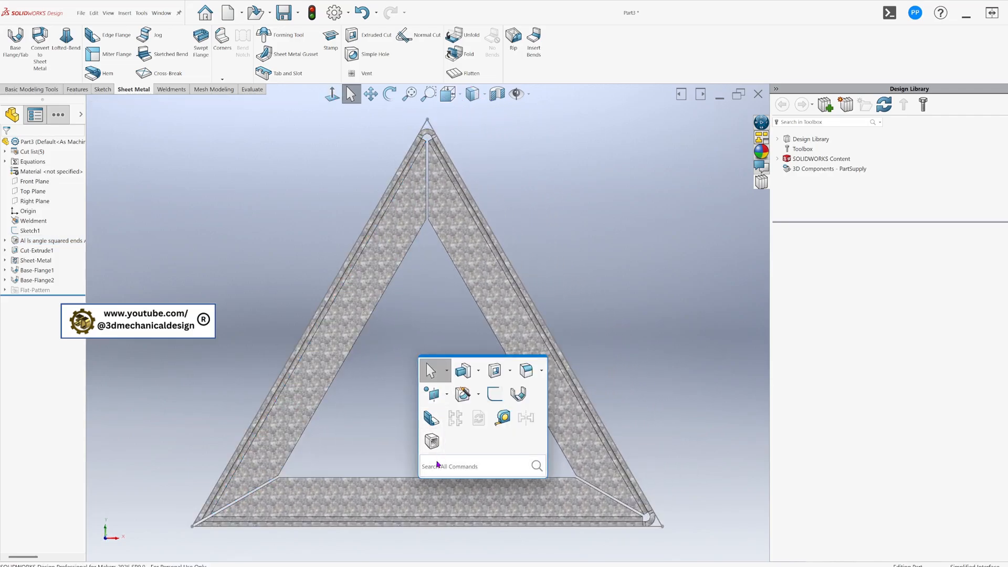
text(c)
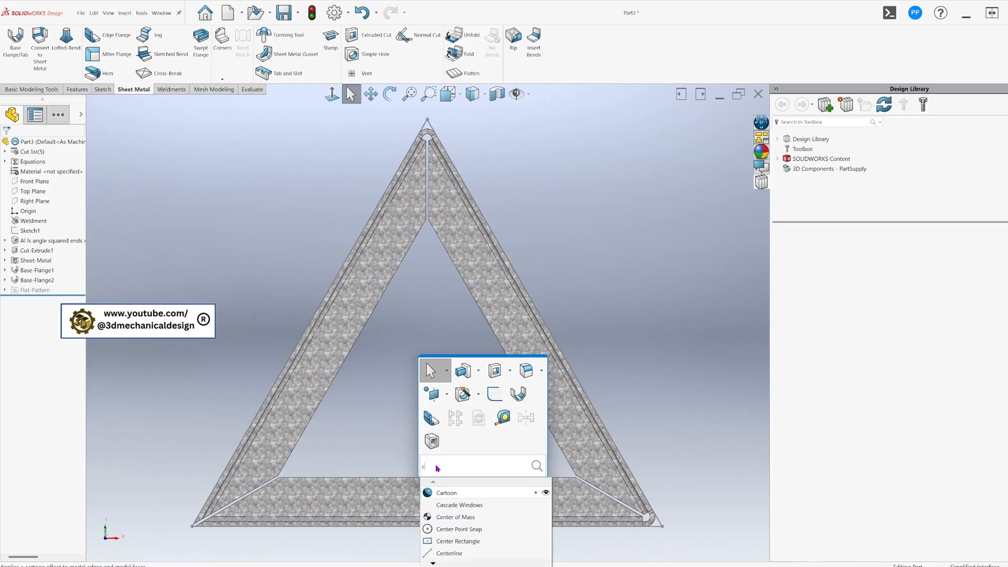
text(om)
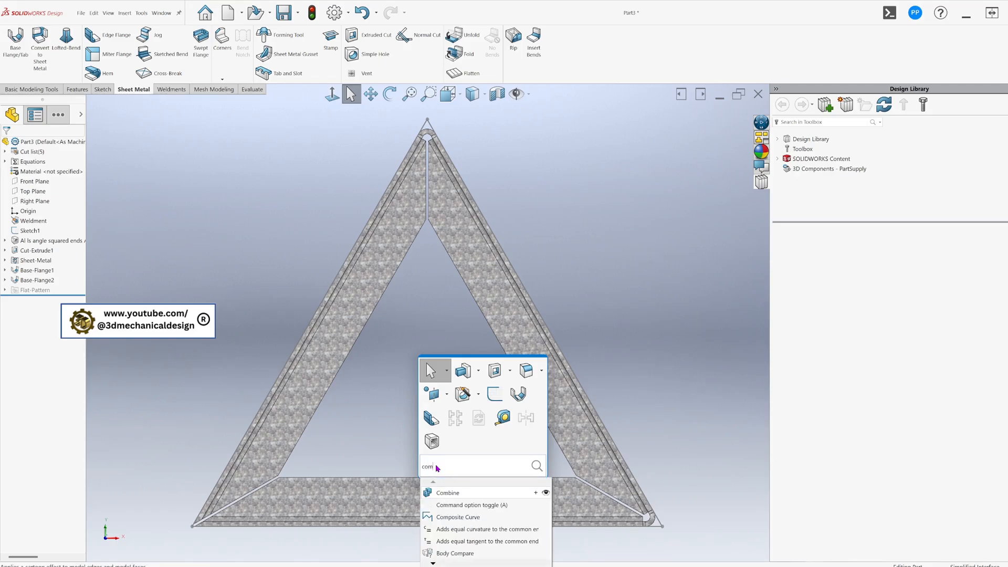
click(448, 493)
click(456, 501)
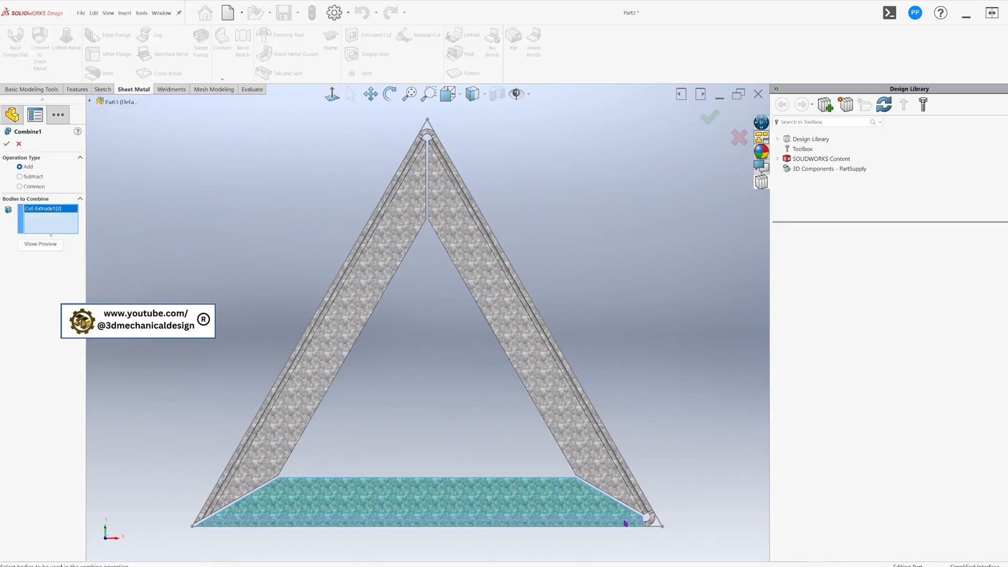
click(650, 525)
click(630, 500)
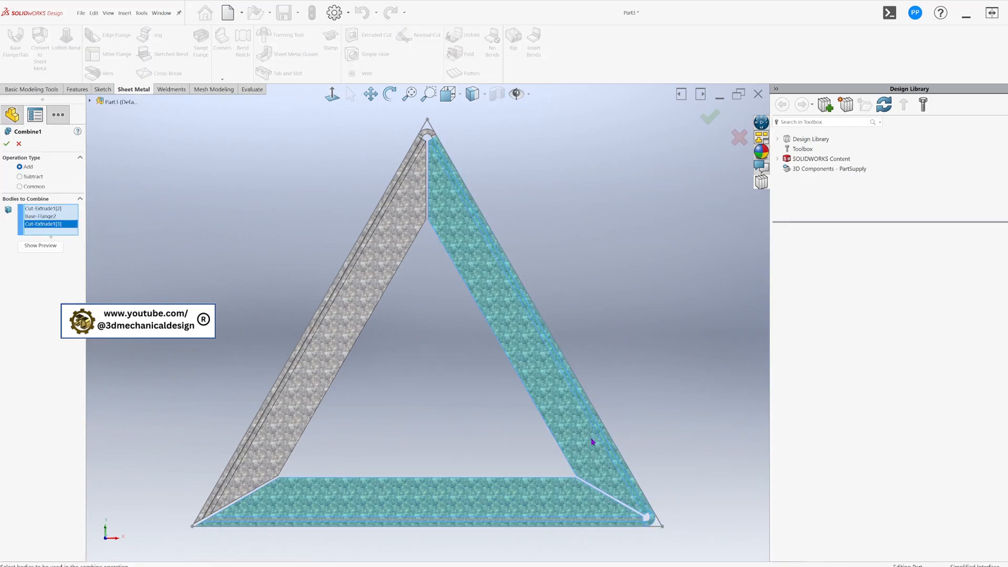
click(427, 133)
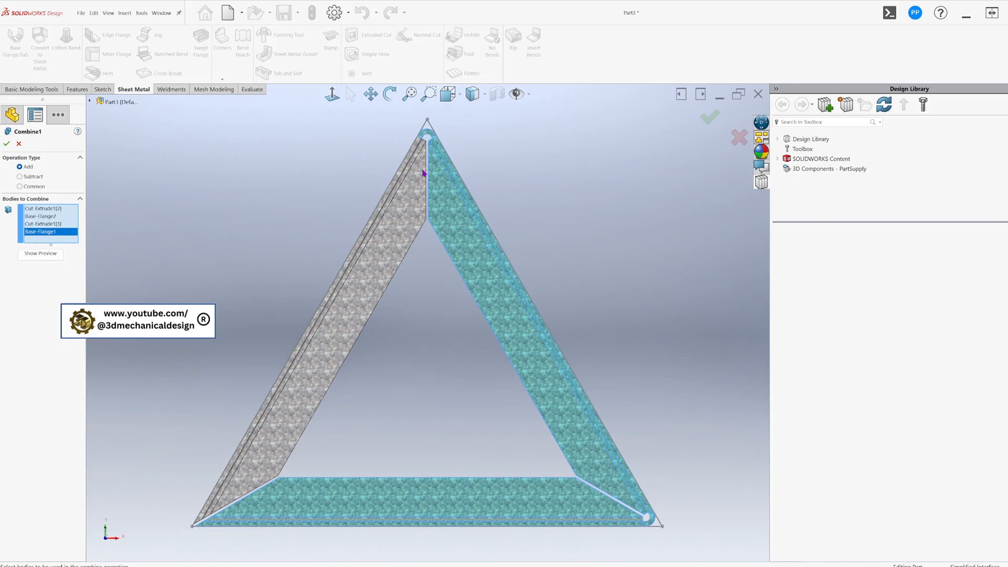
click(424, 174)
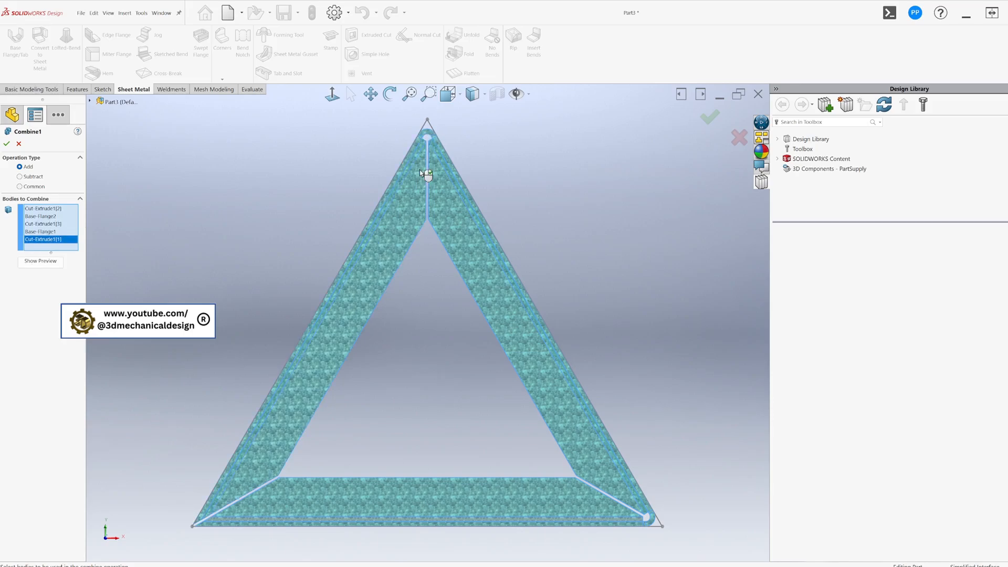
click(8, 144)
Hide all the sketches displayed around the combined frame.
scroll(578, 401, up, 5)
middle_drag(578, 400, 556, 406)
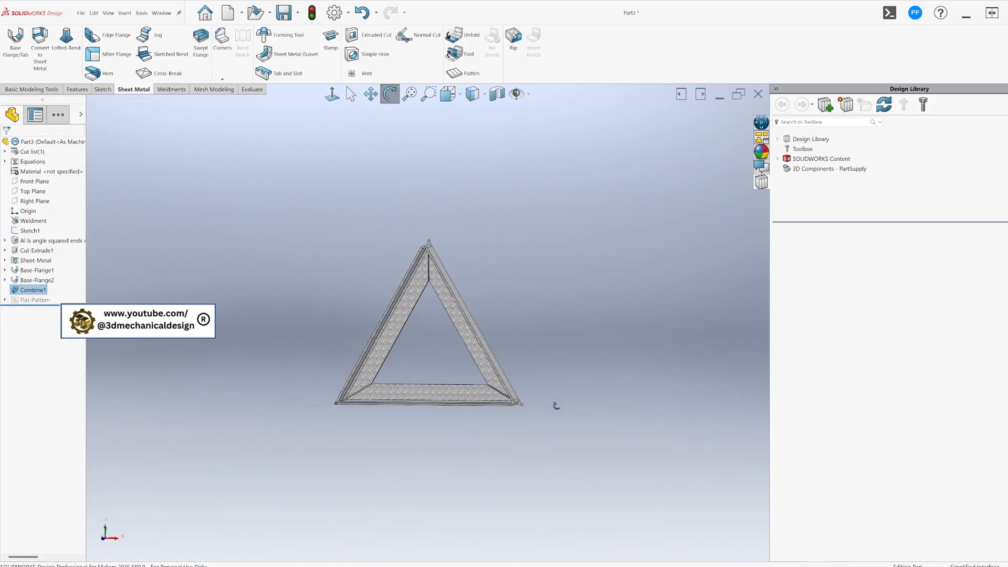
click(517, 94)
scroll(418, 379, down, 3)
scroll(420, 377, up, 4)
middle_drag(422, 375, 455, 354)
scroll(497, 304, down, 2)
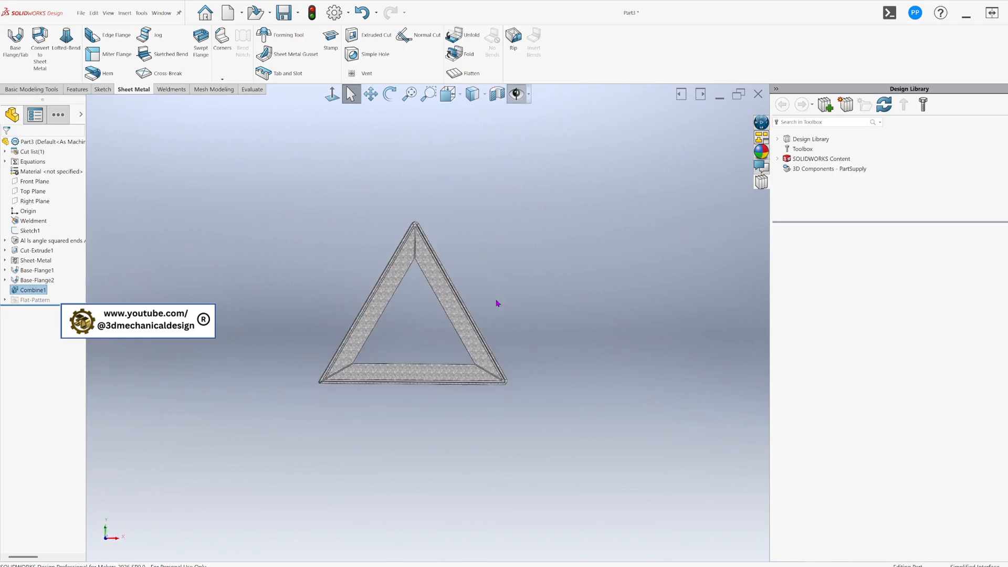
Flatten the combined frame to inspect its unfolded shape, and return it to the folded state.
click(472, 74)
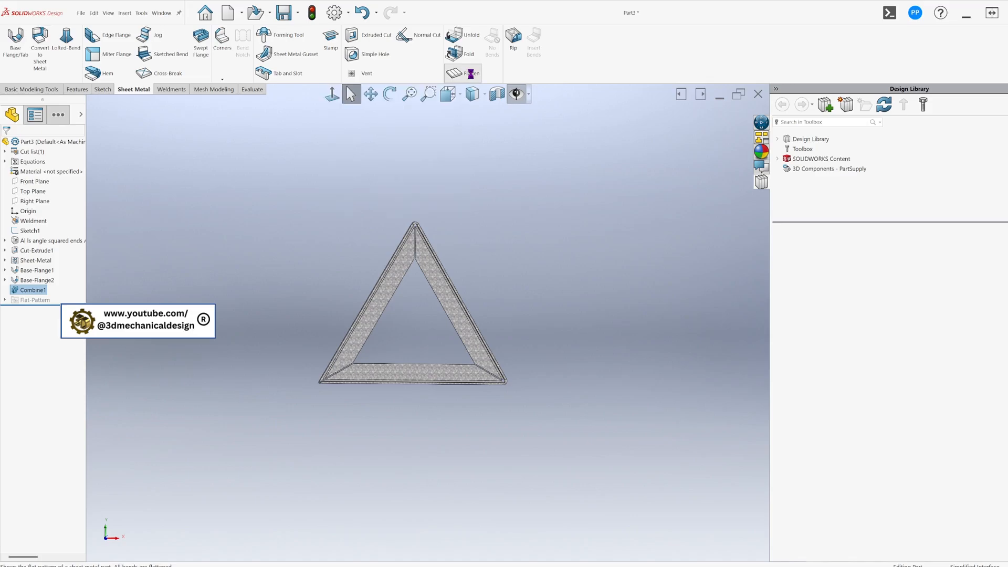
middle_drag(478, 238, 488, 285)
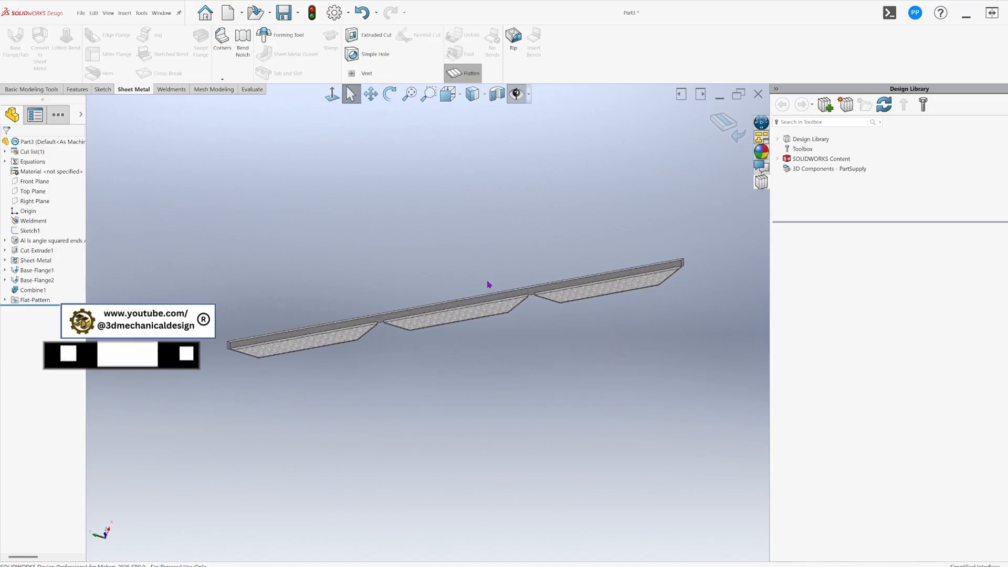
click(470, 75)
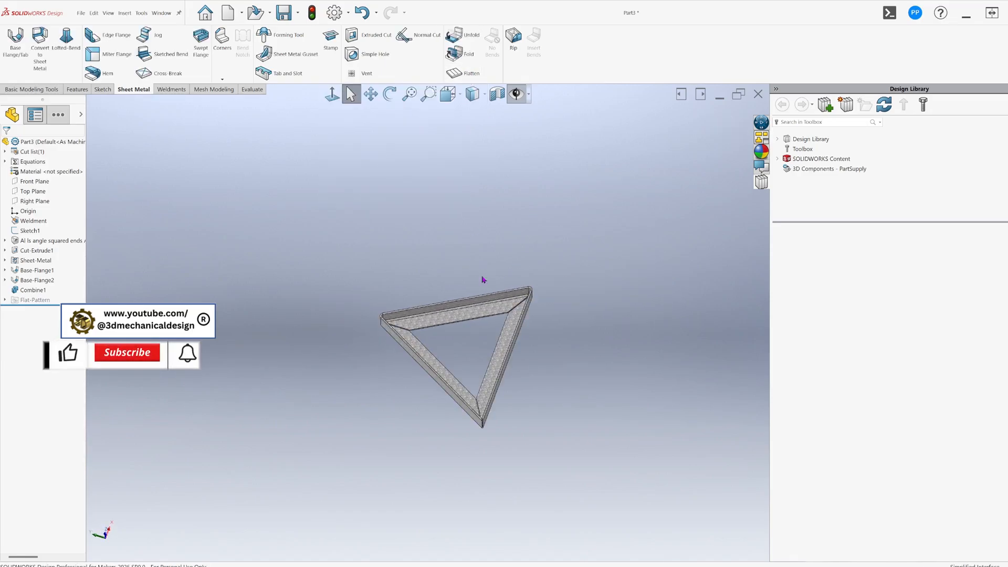
Inspect the folded triangular frame from several angles, flatten it again, and examine a corner bend region between the members.
click(331, 97)
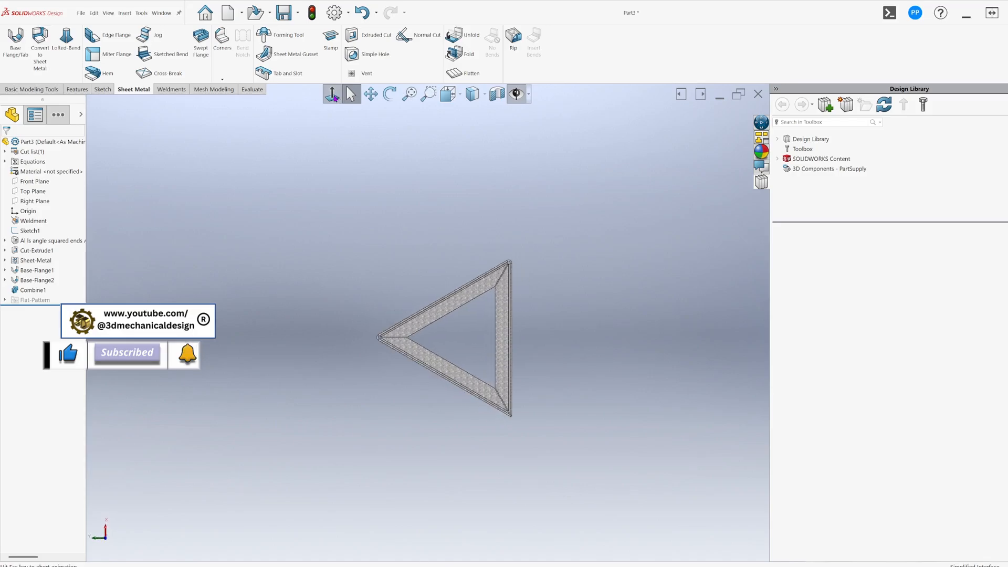
scroll(518, 346, down, 6)
scroll(518, 349, up, 6)
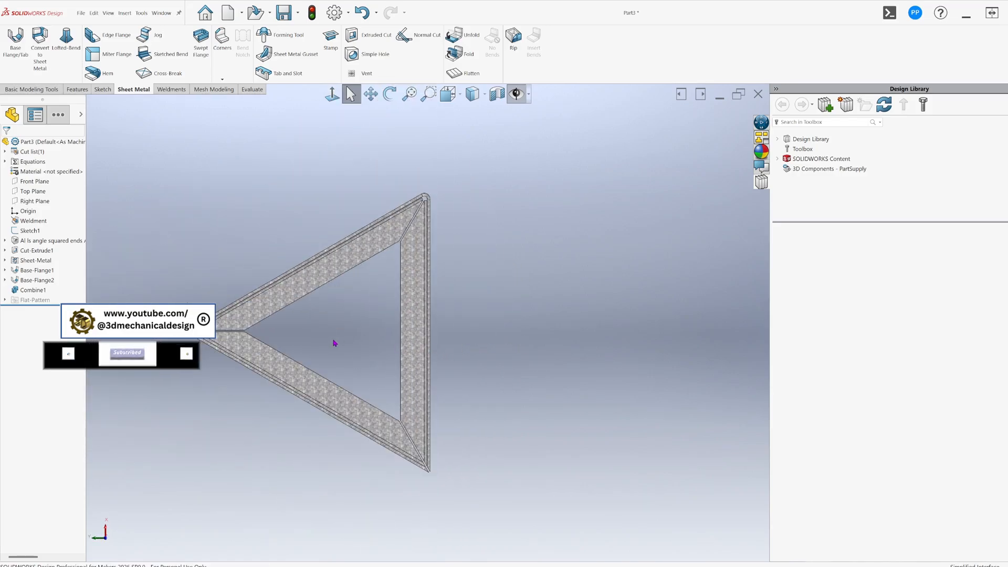
middle_drag(333, 341, 282, 331)
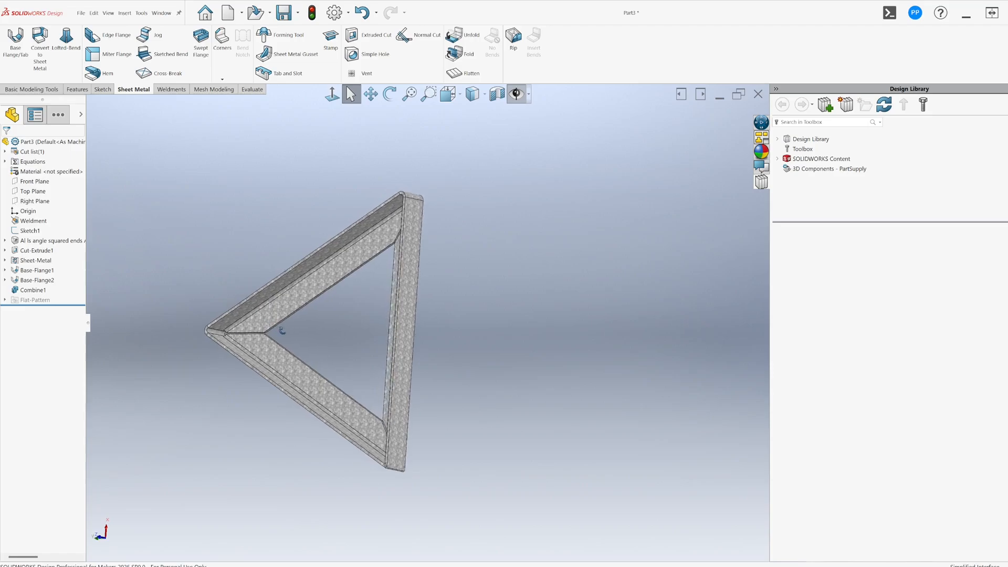
click(462, 73)
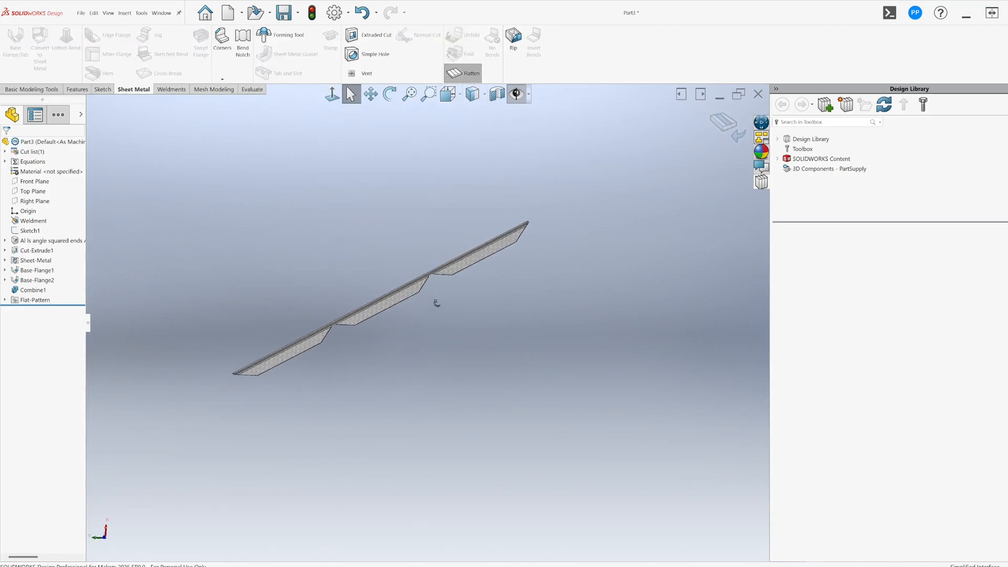
scroll(408, 308, down, 5)
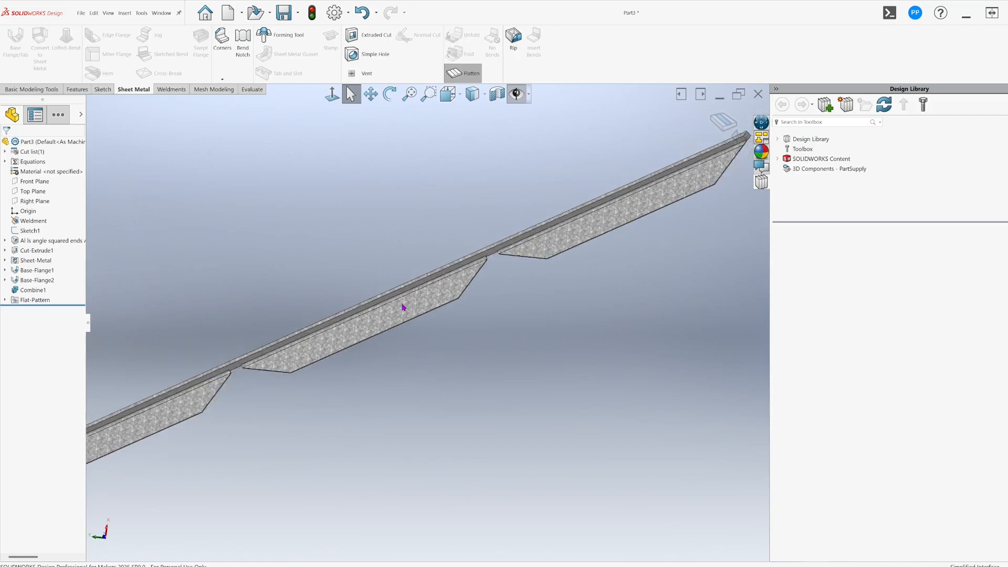
middle_drag(404, 304, 413, 181)
scroll(247, 354, down, 6)
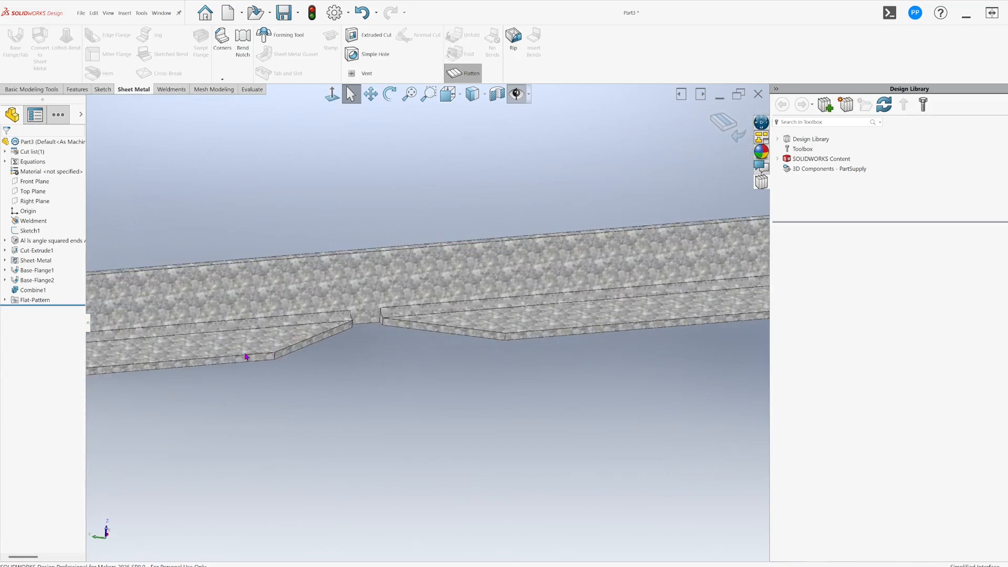